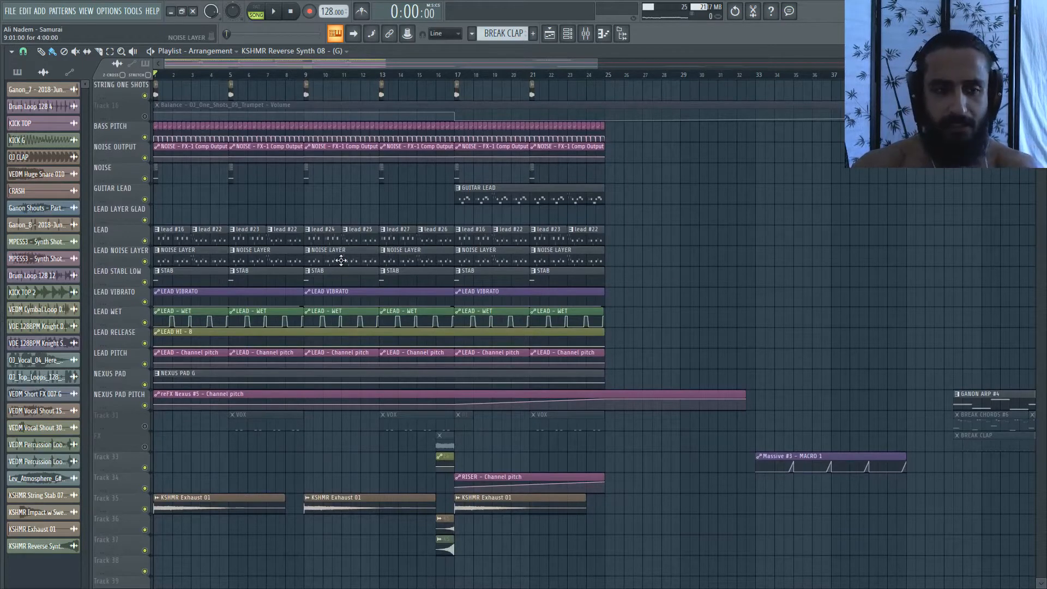
# Pick the lead #26 pattern from the LEAD track and look through the lead patterns in the pattern list.
pyautogui.scroll(1, 341, 260)
pyautogui.scroll(3, 393, 217)
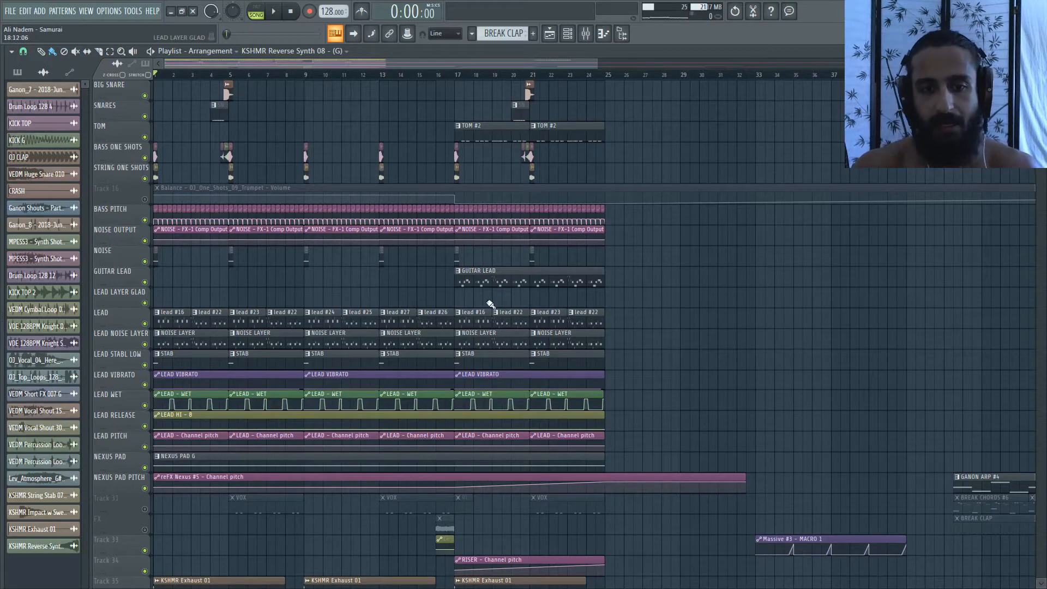
pyautogui.rightClick(455, 320)
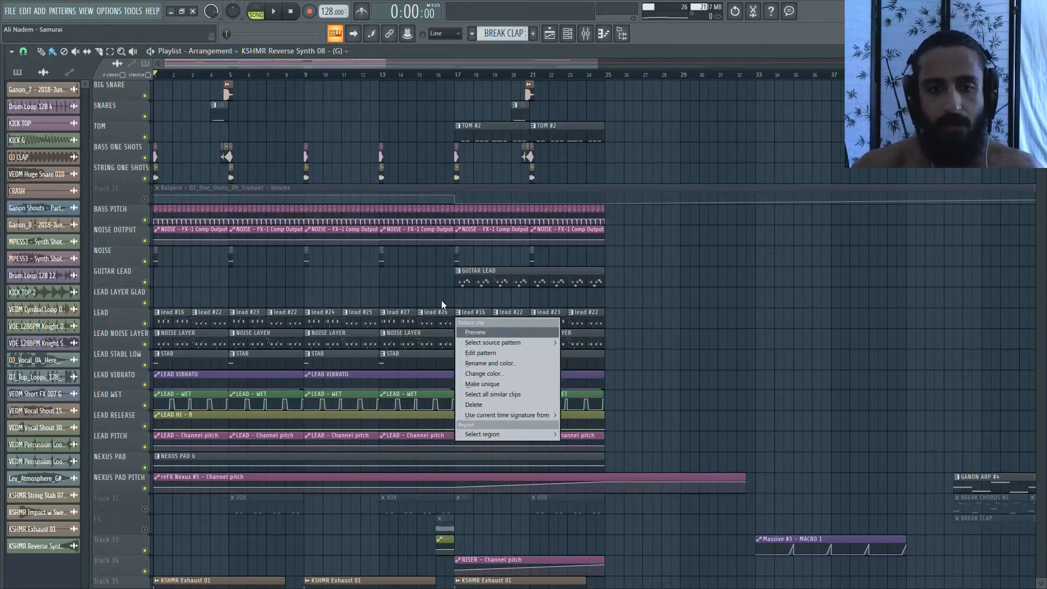
pyautogui.click(439, 313)
pyautogui.scroll(-3, 60, 292)
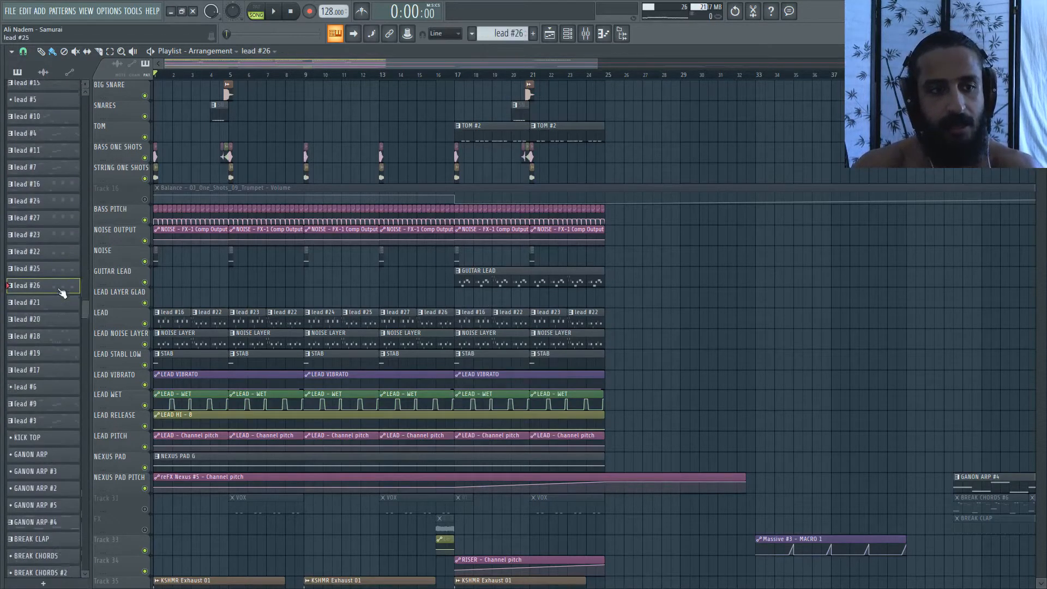
pyautogui.scroll(5, 59, 284)
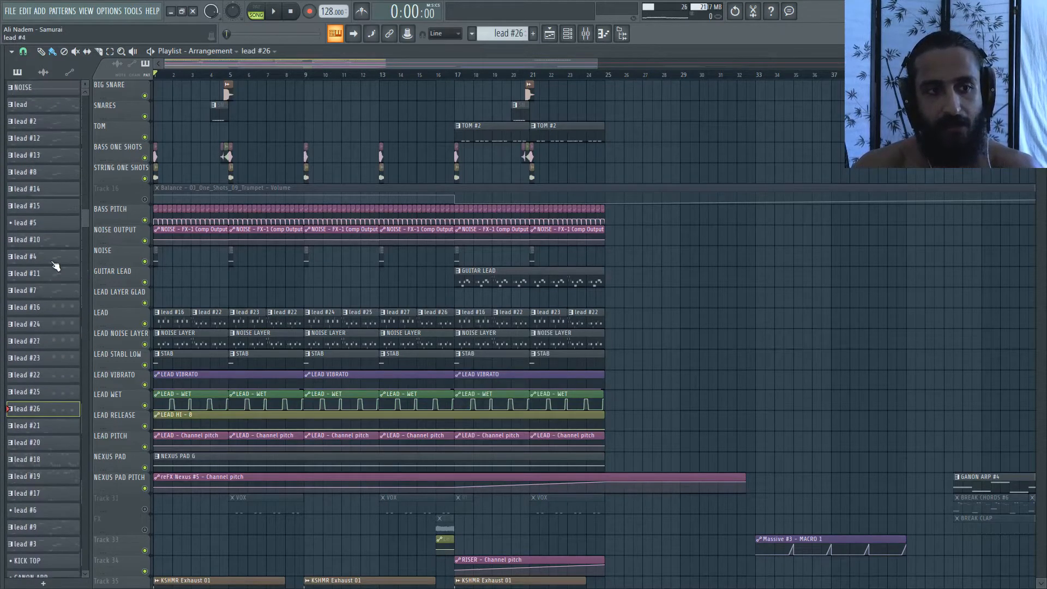
pyautogui.scroll(2, 50, 256)
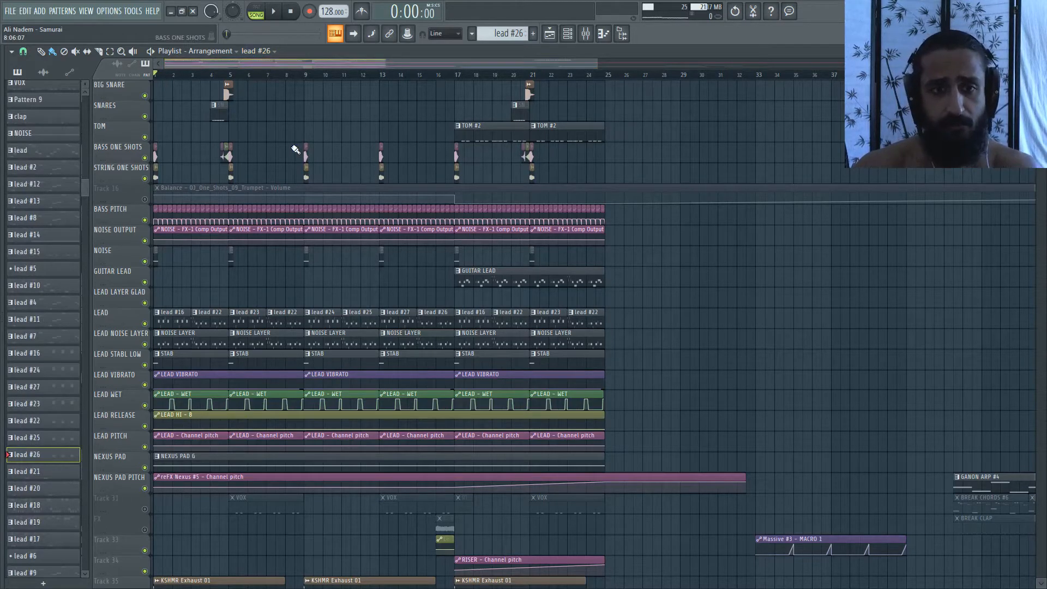
# Inspect the FabFilter Pro-L 2 limiter on the Master mixer track, then close it and hide the mixer.
pyautogui.scroll(2, 297, 149)
pyautogui.scroll(2, 322, 134)
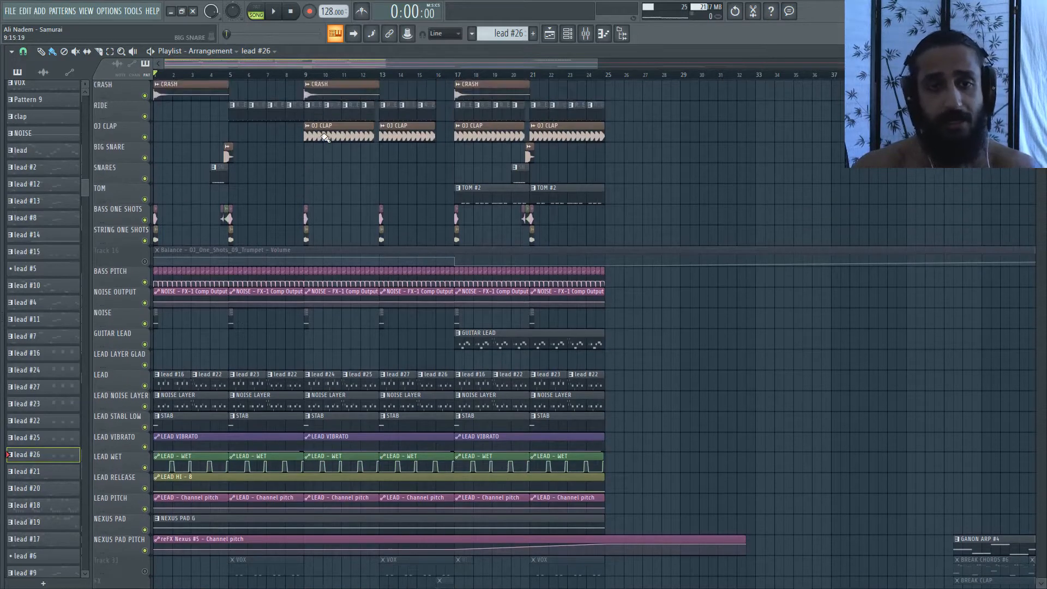
pyautogui.scroll(3, 771, 209)
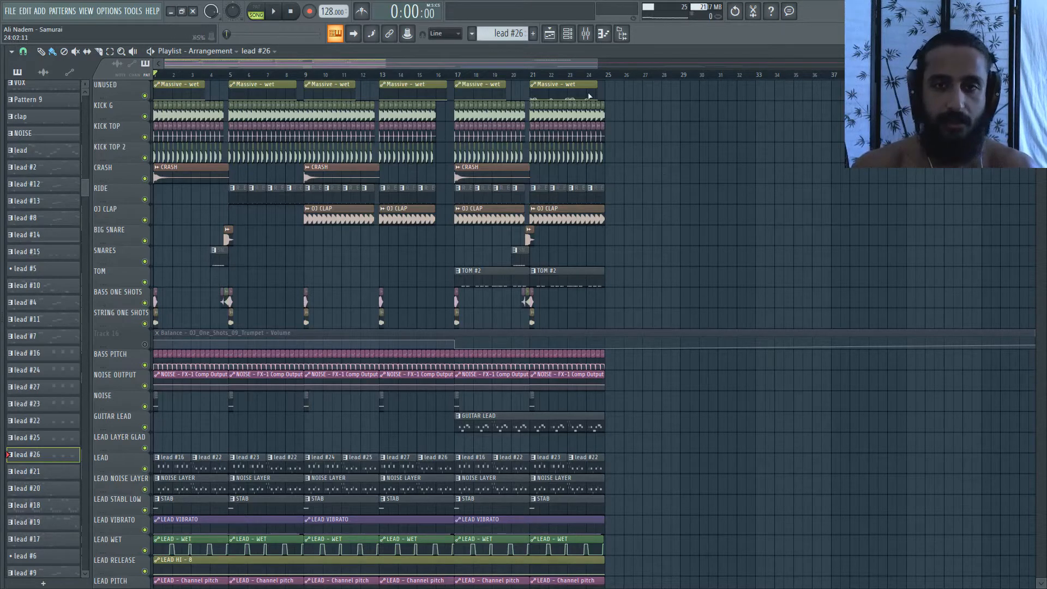
pyautogui.click(586, 35)
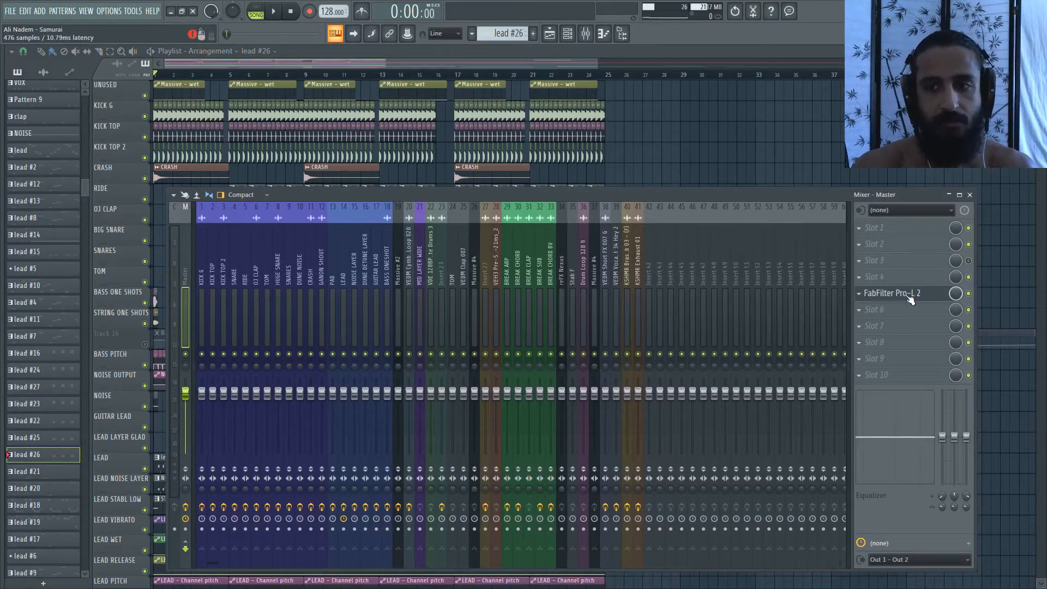
pyautogui.click(893, 293)
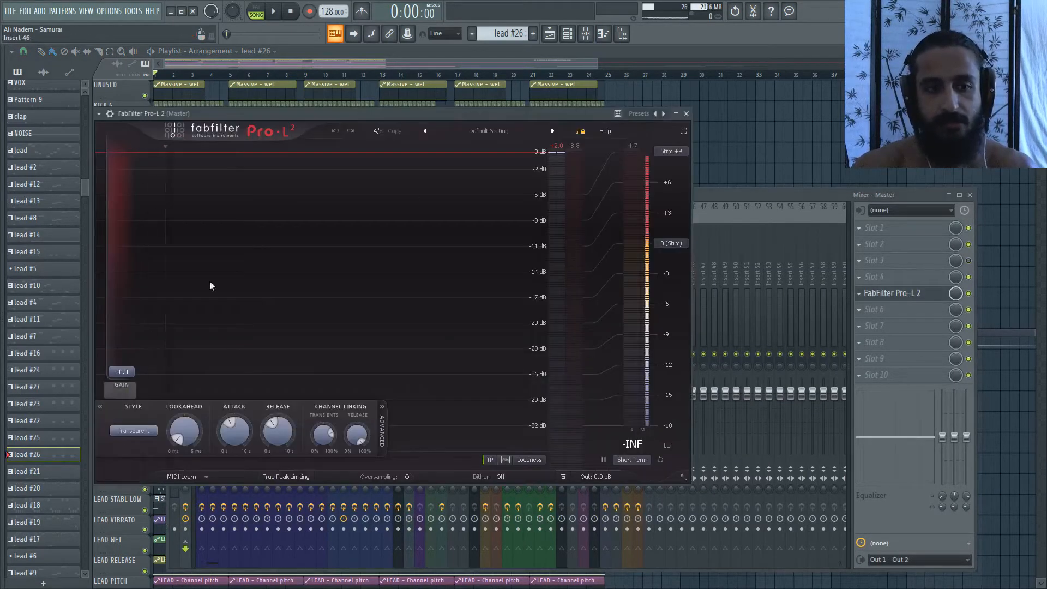
pyautogui.click(686, 113)
pyautogui.moveTo(517, 197); pyautogui.dragTo(629, 472)
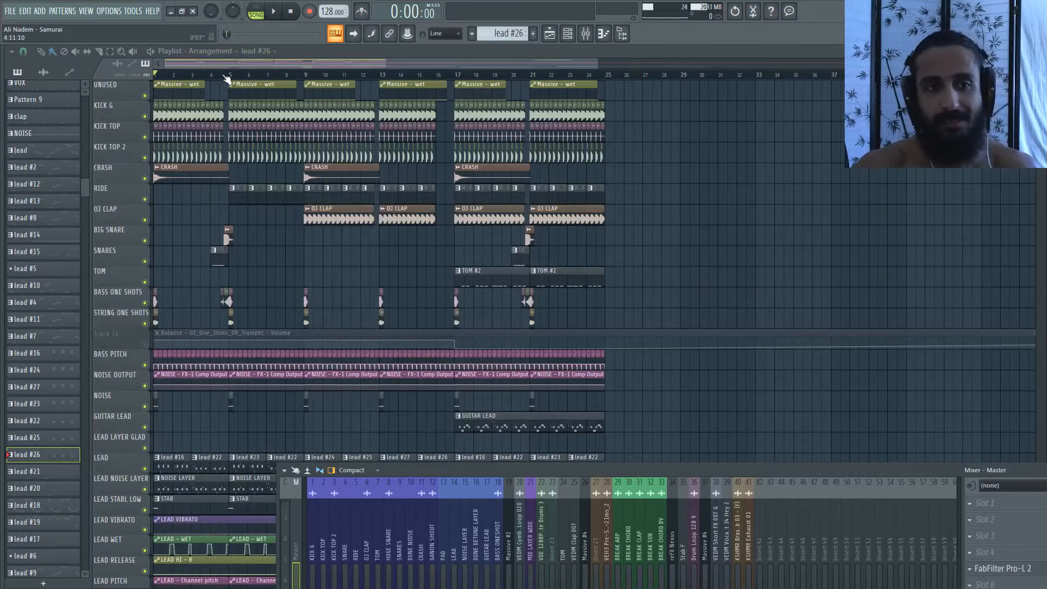
pyautogui.press('F9')
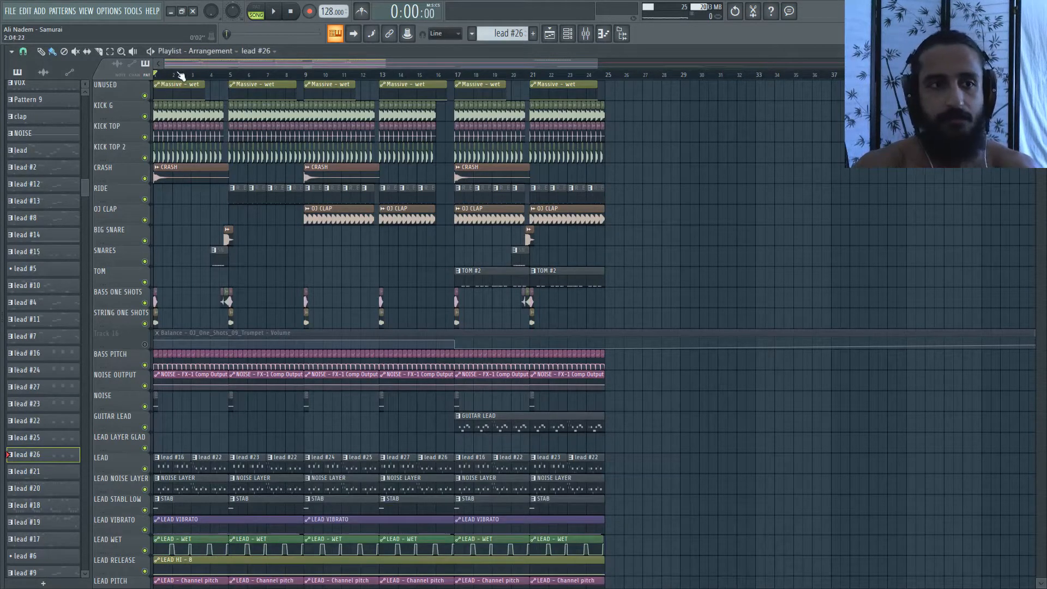
# Start playing the arrangement and select the LEAD track in the mixer, keeping the playlist visible above it.
pyautogui.press('space')
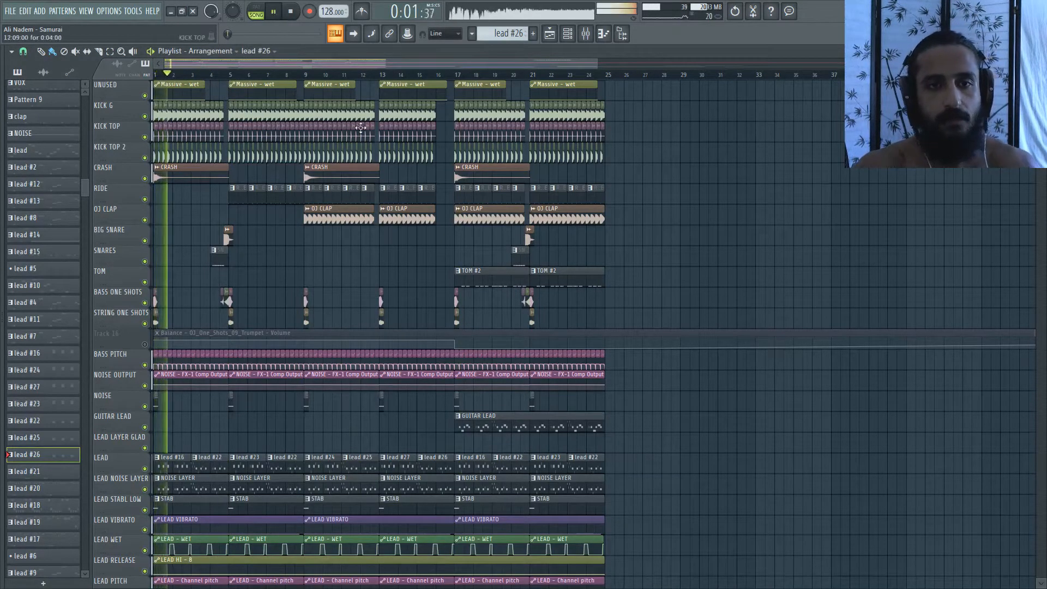
pyautogui.press('F9')
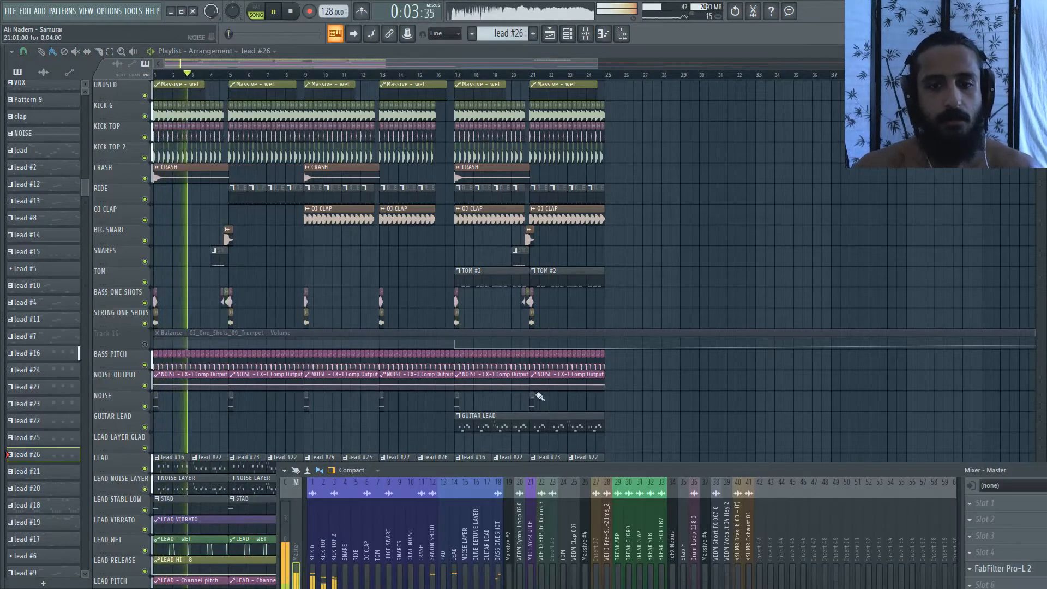
pyautogui.moveTo(542, 467); pyautogui.dragTo(411, 254)
pyautogui.click(327, 303)
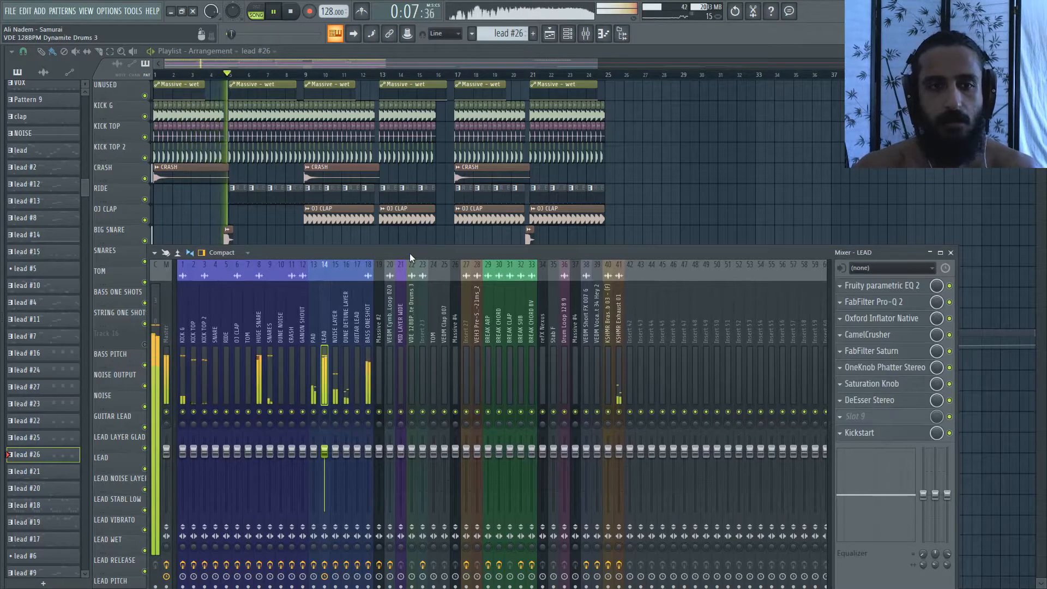
pyautogui.moveTo(410, 253); pyautogui.dragTo(376, 429)
# Look through the playlist tracks while the arrangement plays to its end, and stop playback.
pyautogui.scroll(-3, 371, 230)
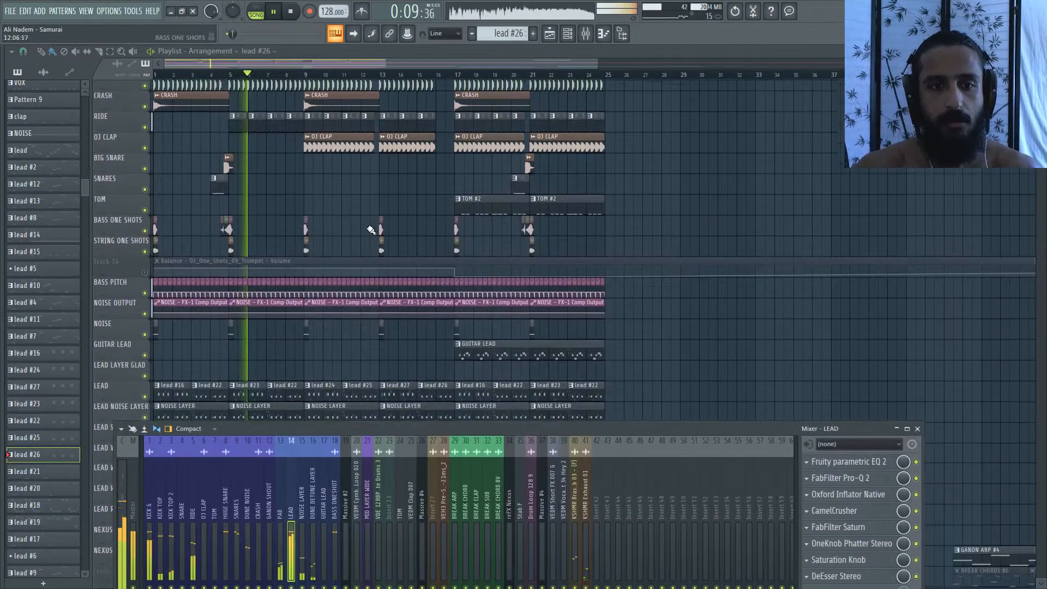
pyautogui.scroll(-5, 370, 230)
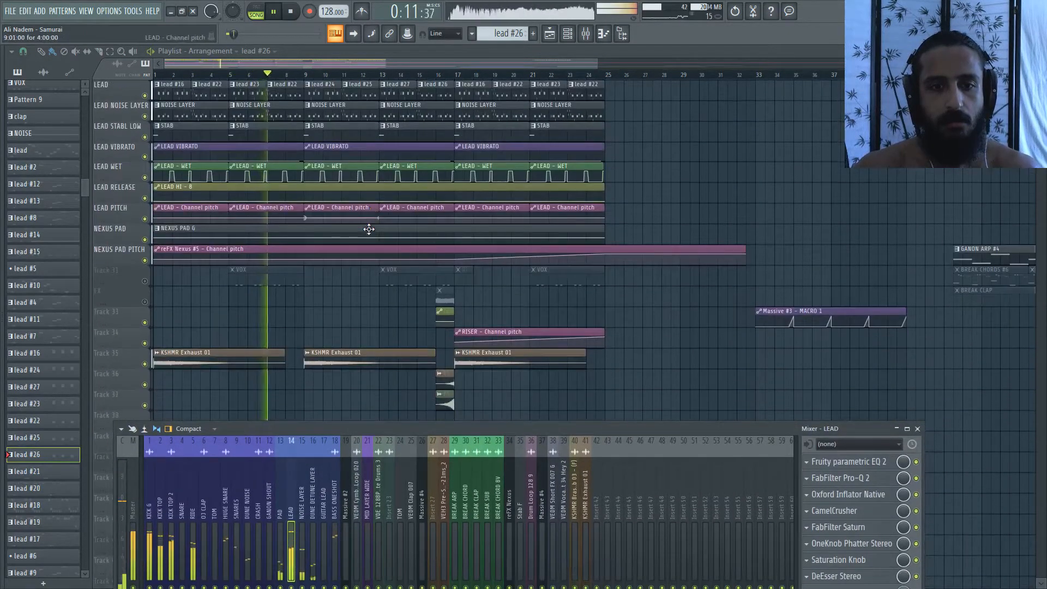
pyautogui.scroll(6, 370, 229)
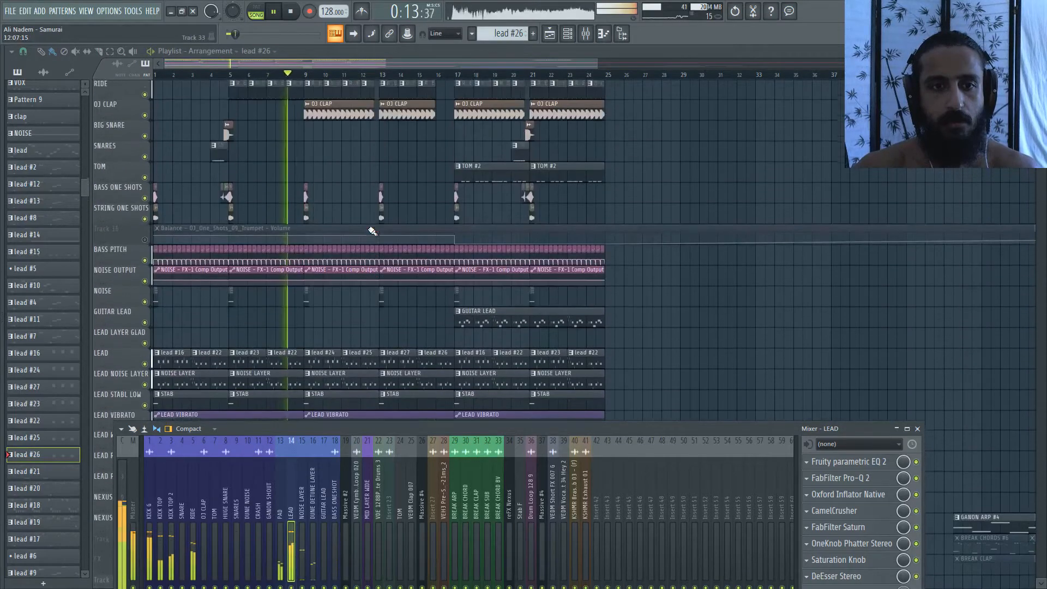
pyautogui.scroll(6, 373, 231)
pyautogui.moveTo(453, 428); pyautogui.dragTo(437, 292)
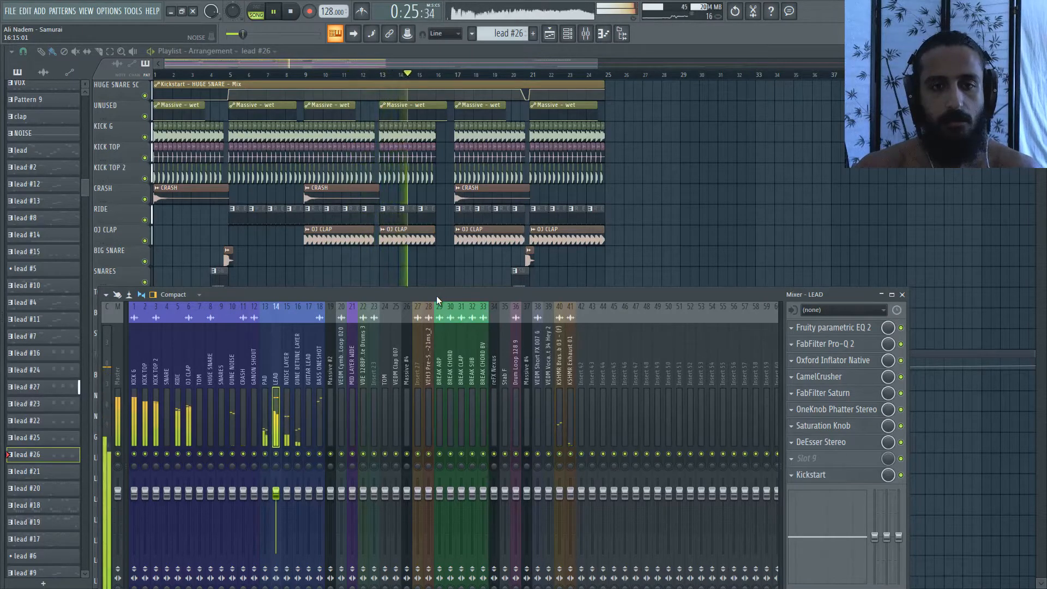
pyautogui.moveTo(437, 295); pyautogui.dragTo(443, 416)
pyautogui.scroll(-1, 455, 286)
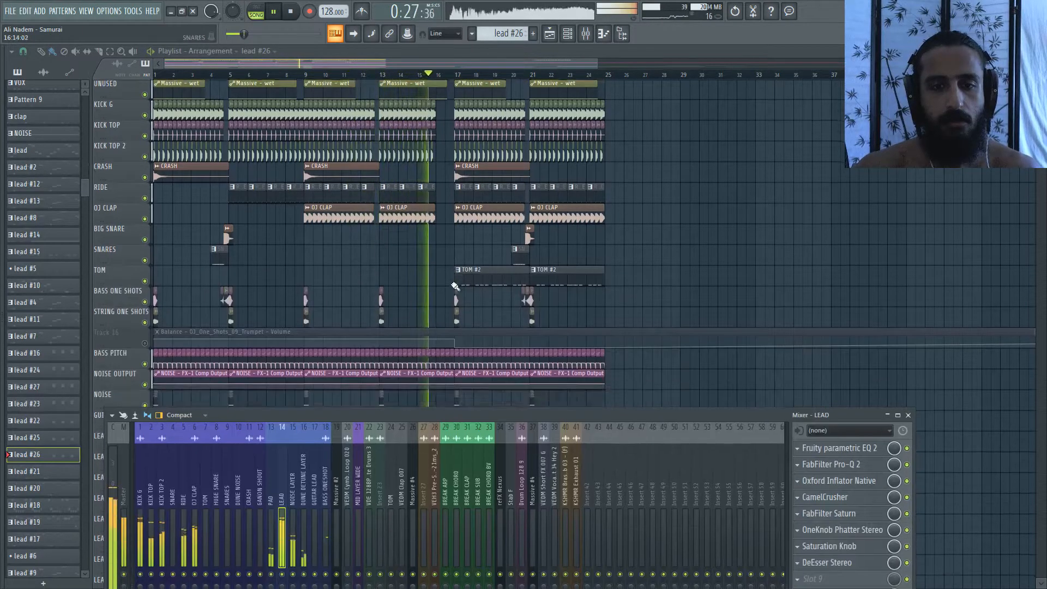
pyautogui.scroll(-5, 456, 285)
pyautogui.scroll(2, 468, 267)
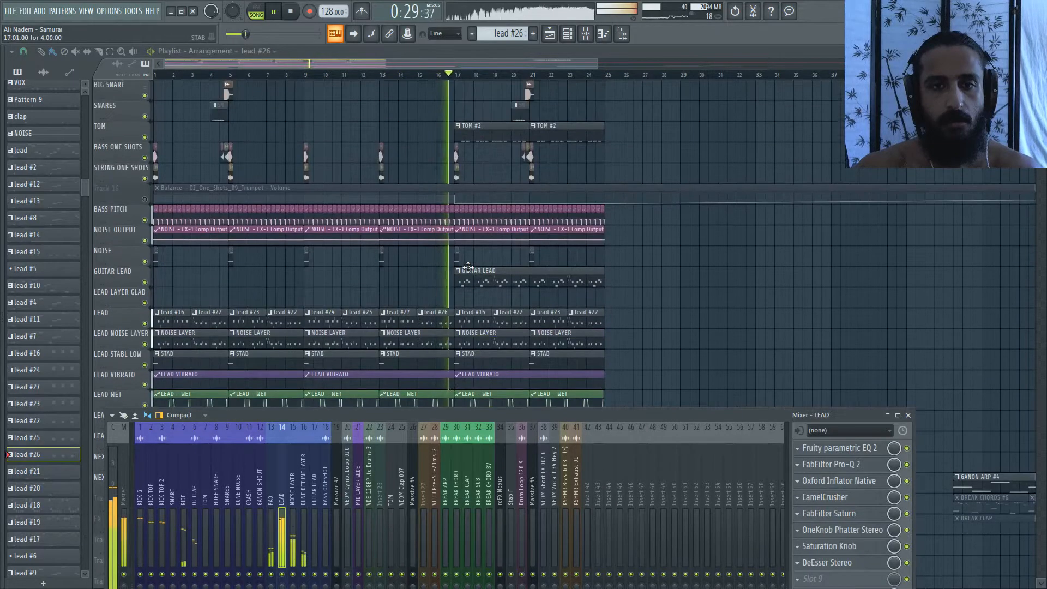
pyautogui.scroll(7, 468, 267)
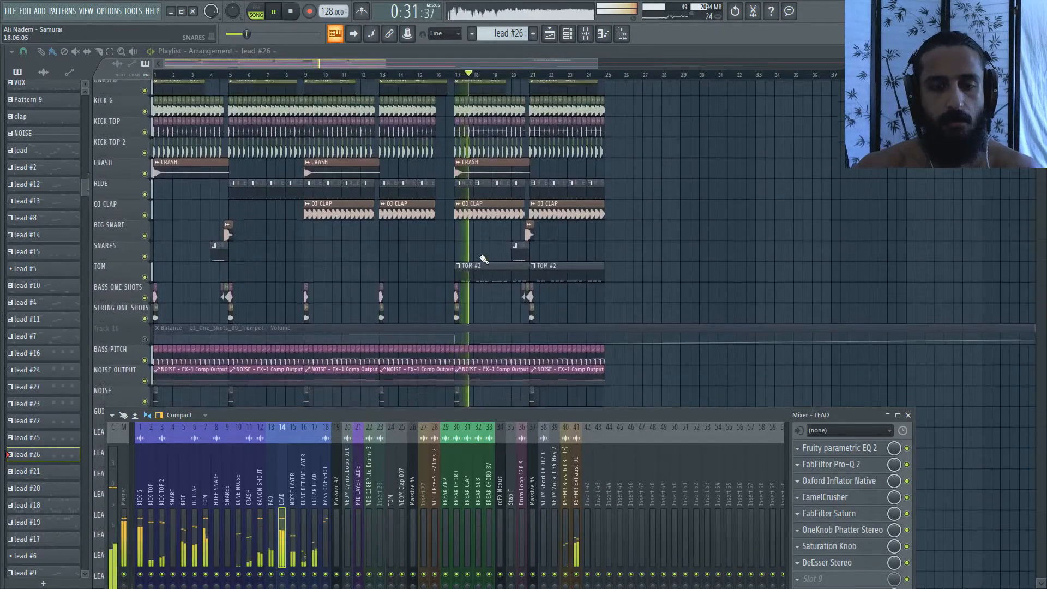
pyautogui.scroll(-6, 484, 258)
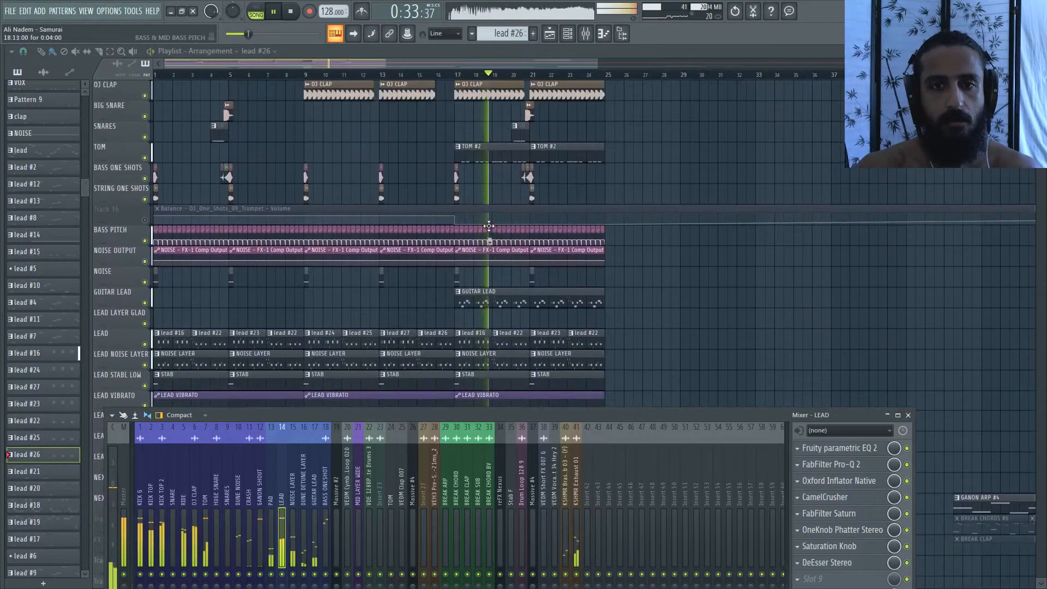
pyautogui.scroll(3, 491, 233)
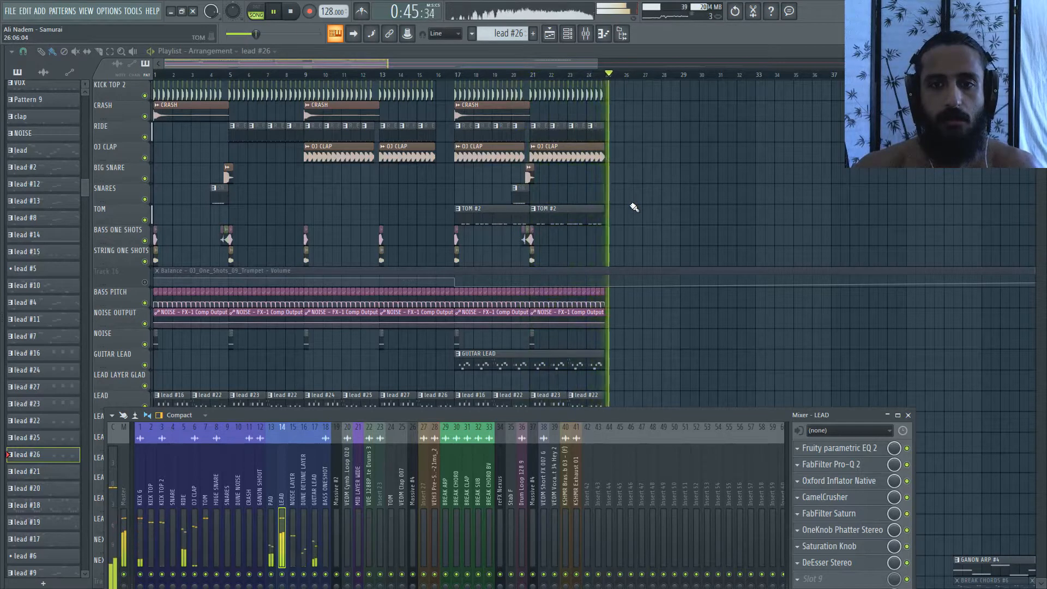
pyautogui.press('space')
# Narrow the mixer window to tracks 1 to 16 plus the LEAD effect slots and place it over the playlist's middle.
pyautogui.moveTo(578, 421); pyautogui.dragTo(593, 301)
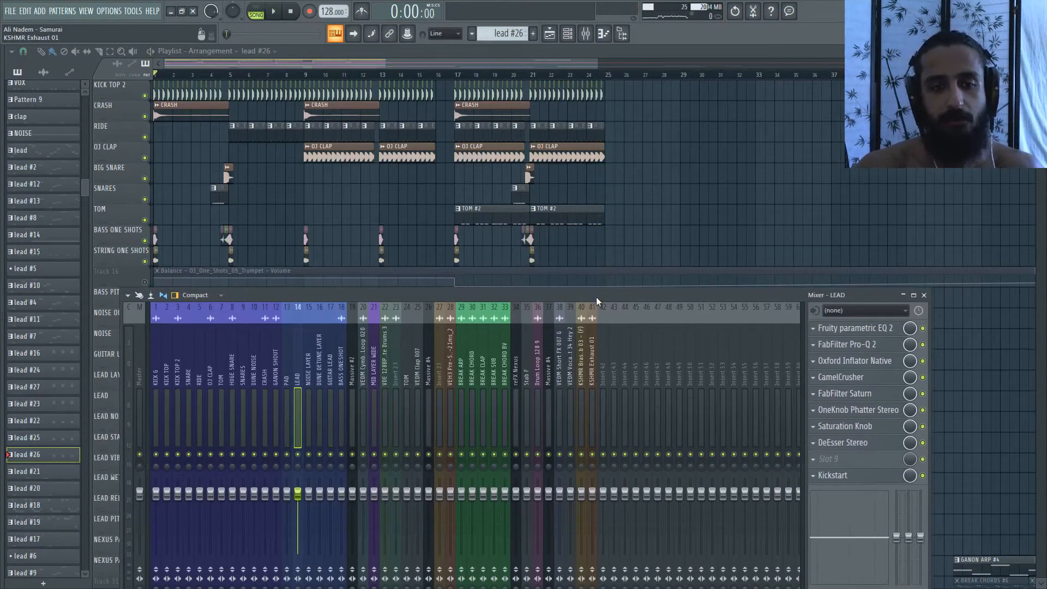
pyautogui.moveTo(597, 297); pyautogui.dragTo(602, 332)
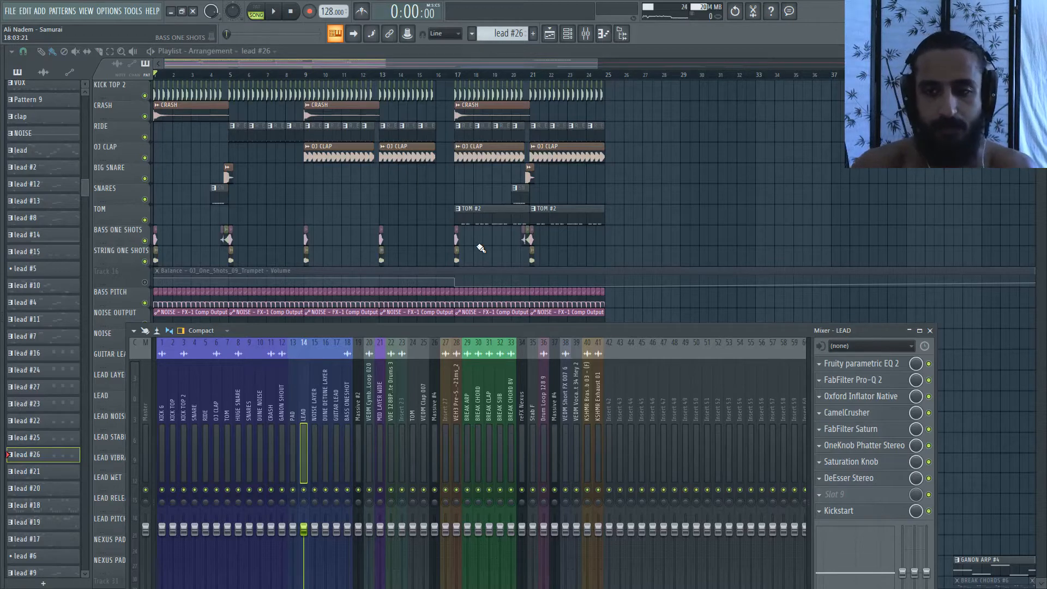
pyautogui.moveTo(558, 334); pyautogui.dragTo(477, 215)
pyautogui.moveTo(51, 258); pyautogui.dragTo(536, 268)
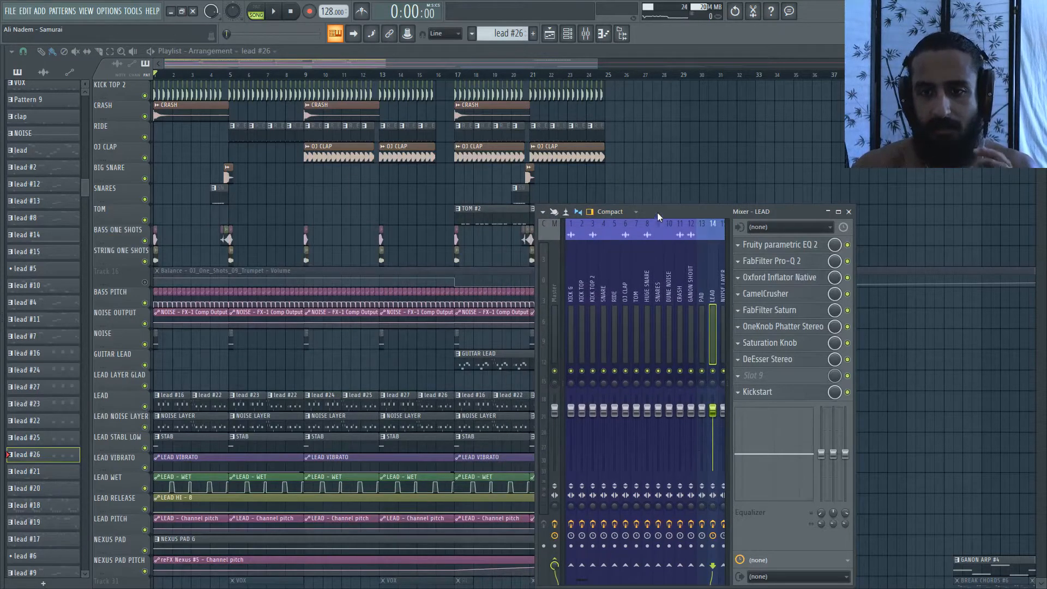
pyautogui.moveTo(657, 211); pyautogui.dragTo(349, 173)
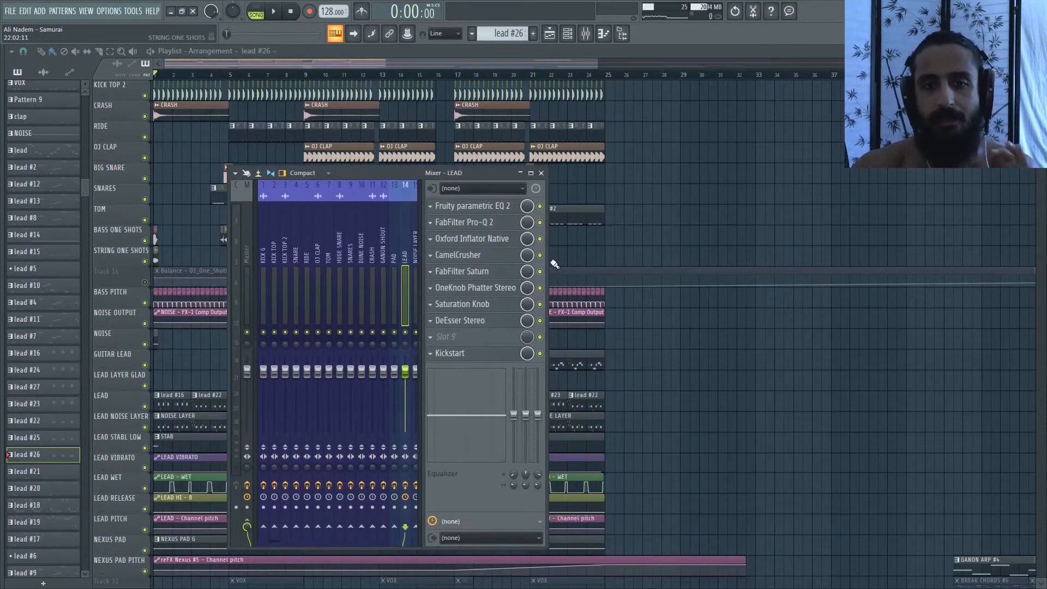
pyautogui.moveTo(548, 260); pyautogui.dragTo(564, 315)
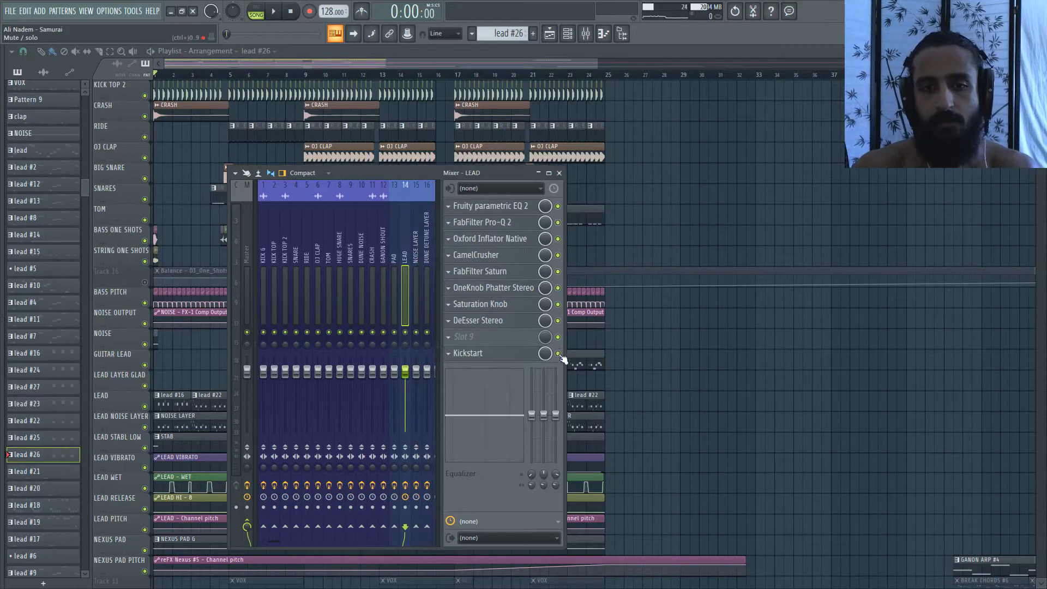
# Solo the LEAD mixer track and select bars 1 to 8 of the playlist as the playback range.
pyautogui.rightClick(406, 332)
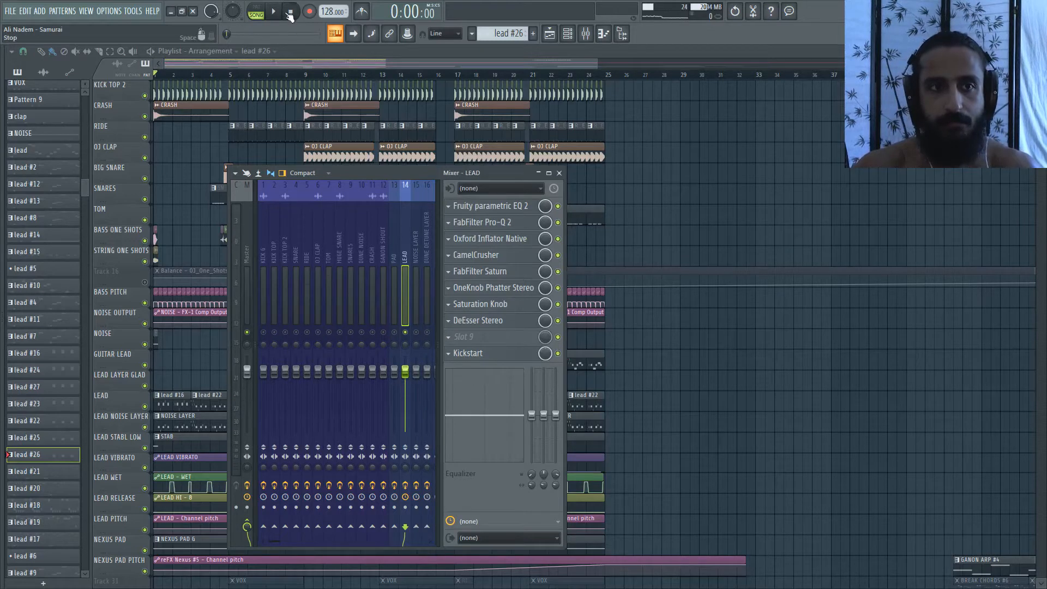
pyautogui.moveTo(308, 76); pyautogui.dragTo(155, 75)
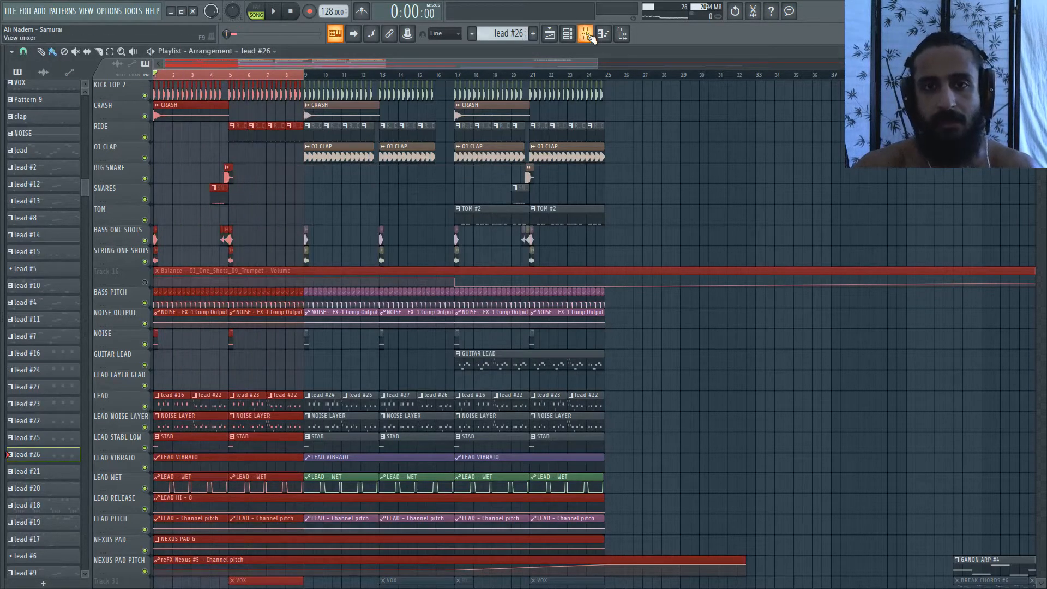
pyautogui.press('F9')
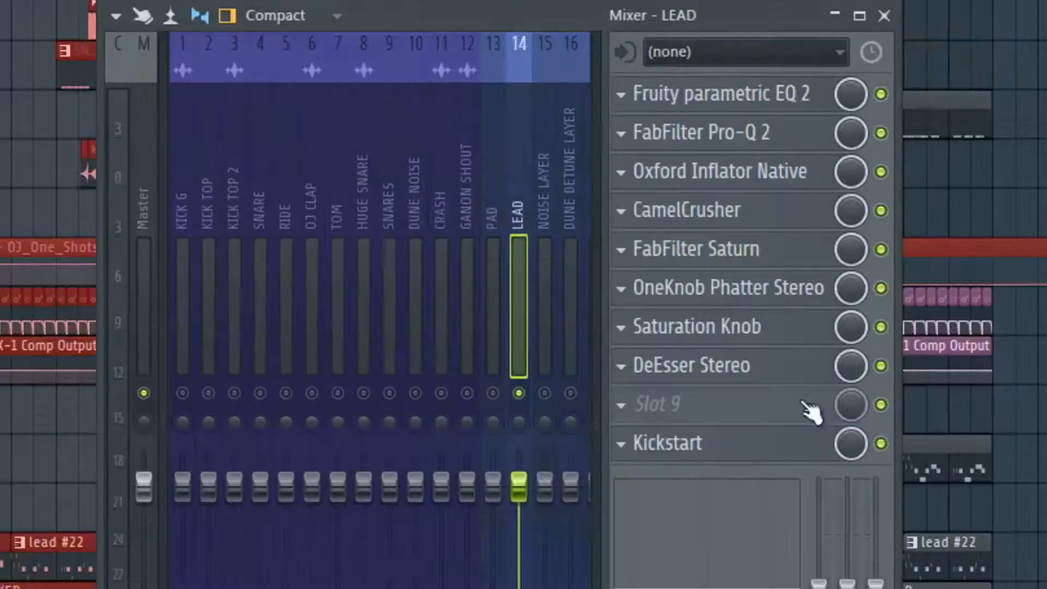
# Bypass all nine loaded LEAD effects one after another during playback, from Fruity parametric EQ 2 down to Kickstart, and stop playback.
pyautogui.press('space')
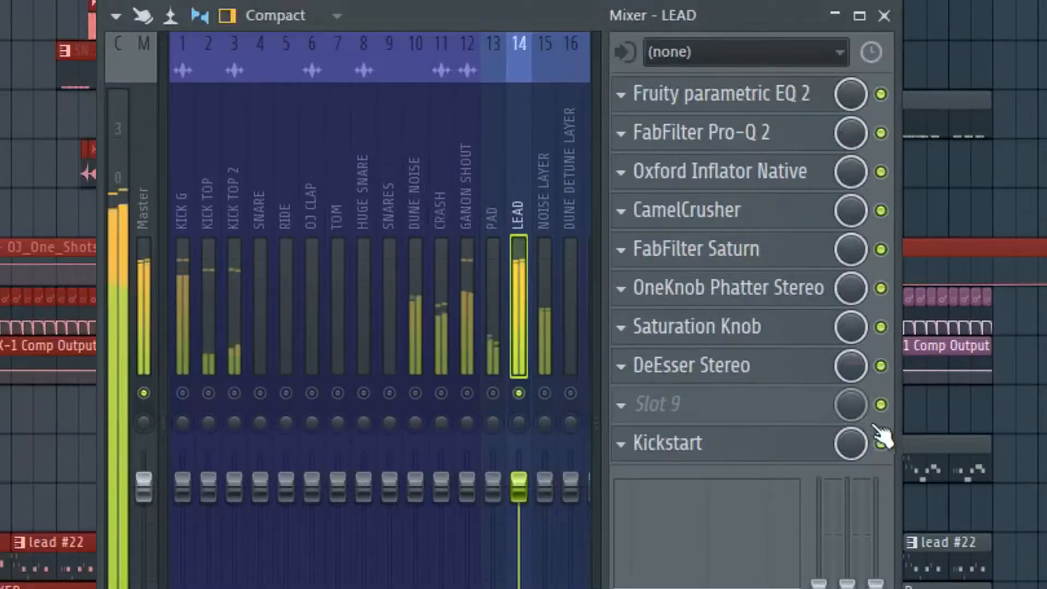
pyautogui.click(881, 94)
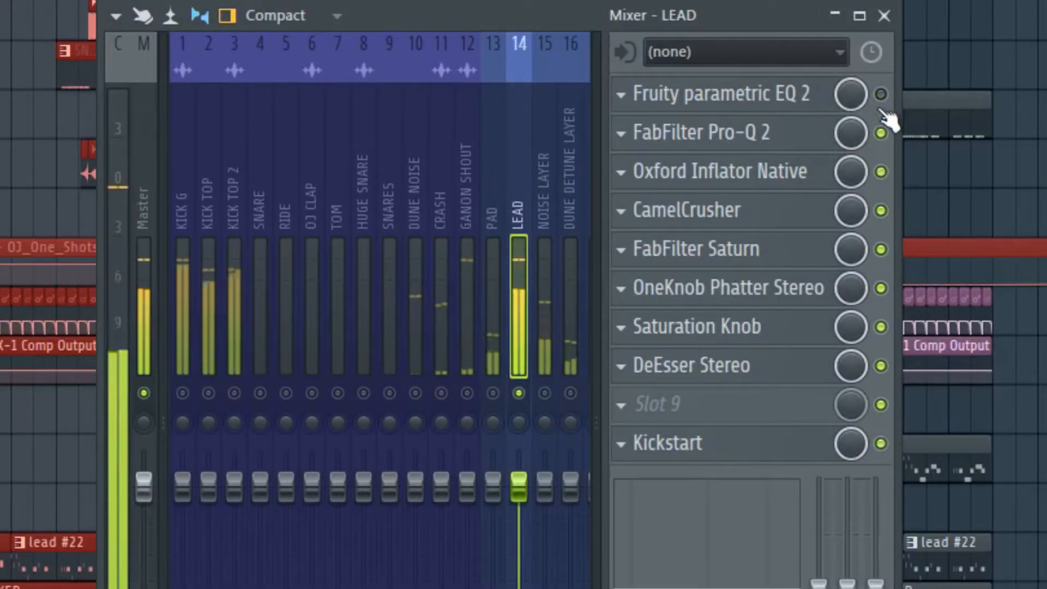
pyautogui.click(881, 133)
pyautogui.click(881, 171)
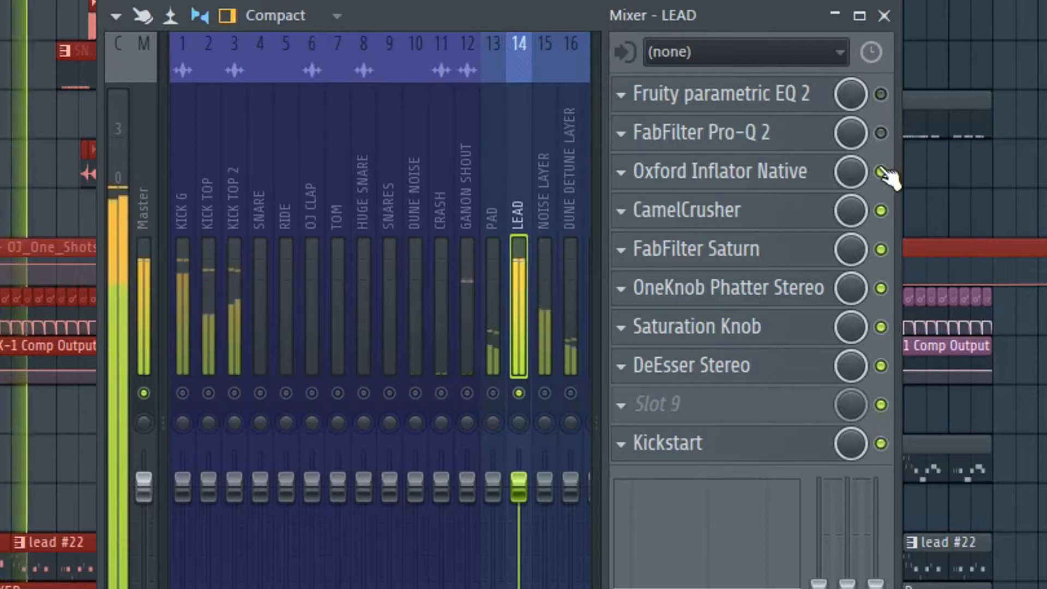
pyautogui.click(881, 210)
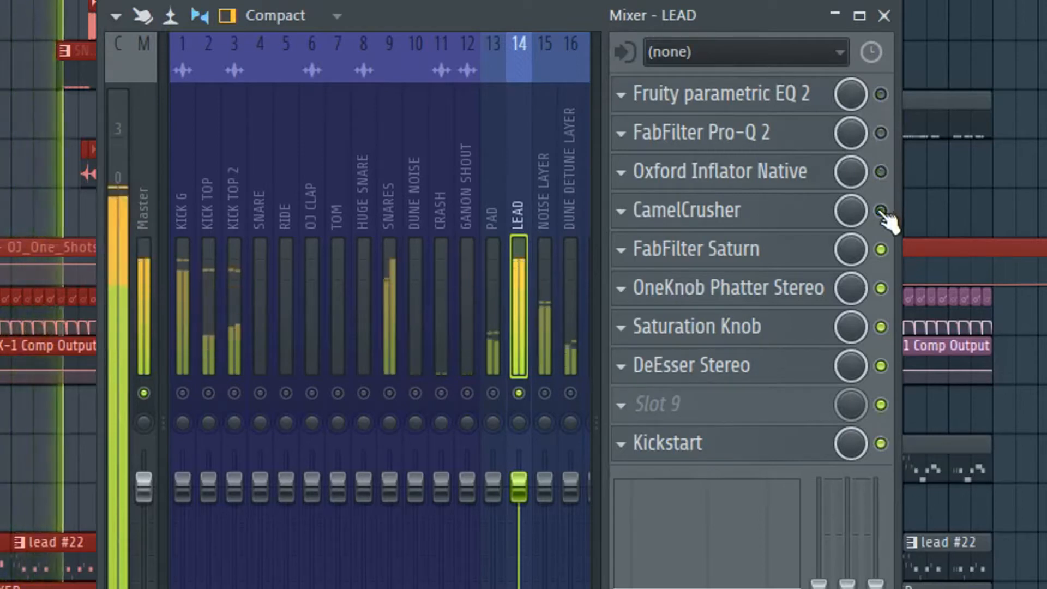
pyautogui.click(881, 249)
pyautogui.click(881, 288)
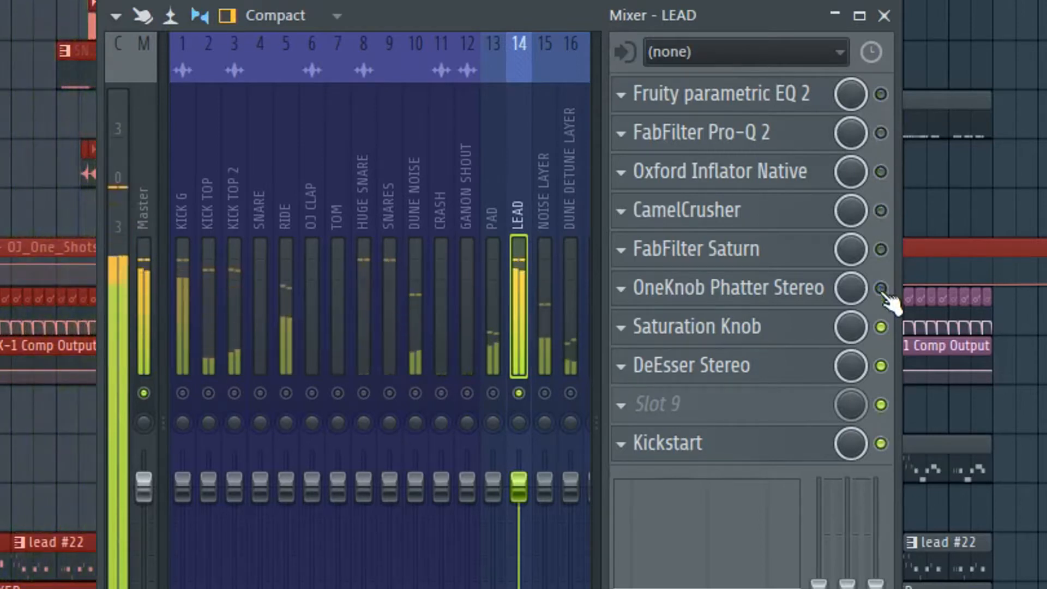
pyautogui.click(881, 326)
pyautogui.click(880, 366)
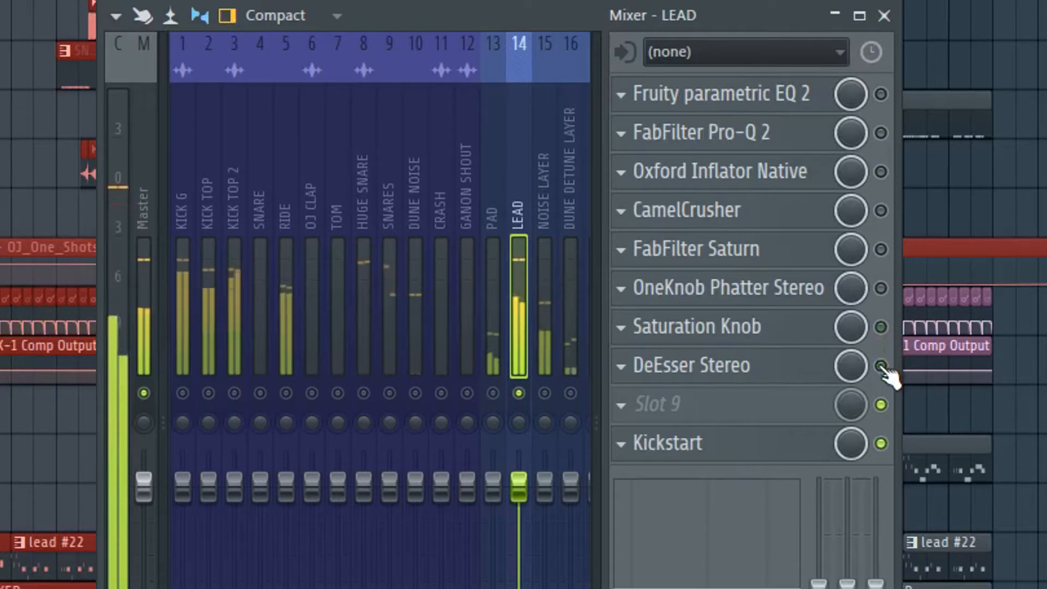
pyautogui.click(881, 444)
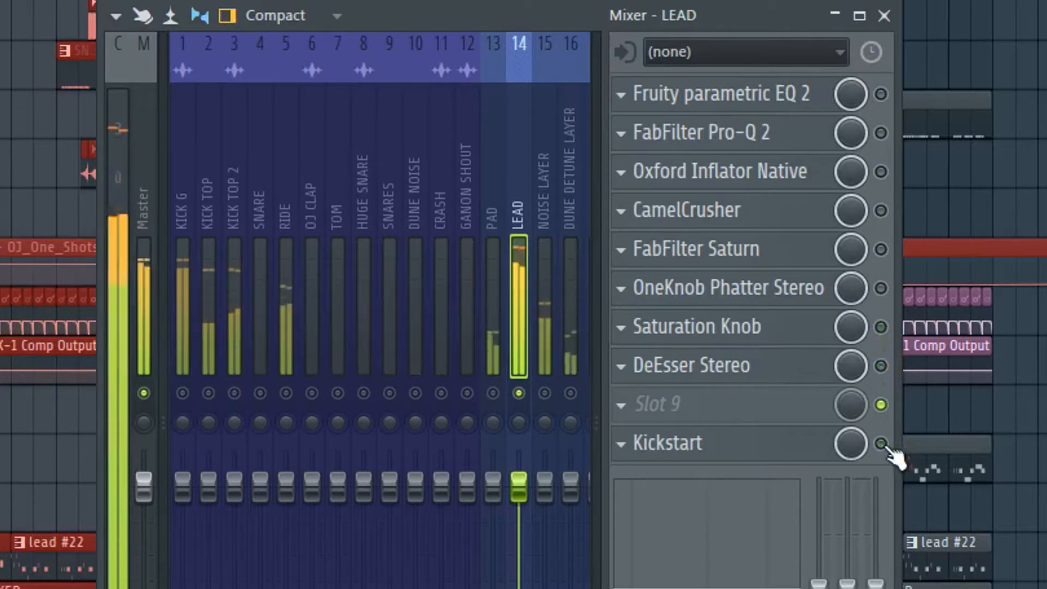
pyautogui.press('space')
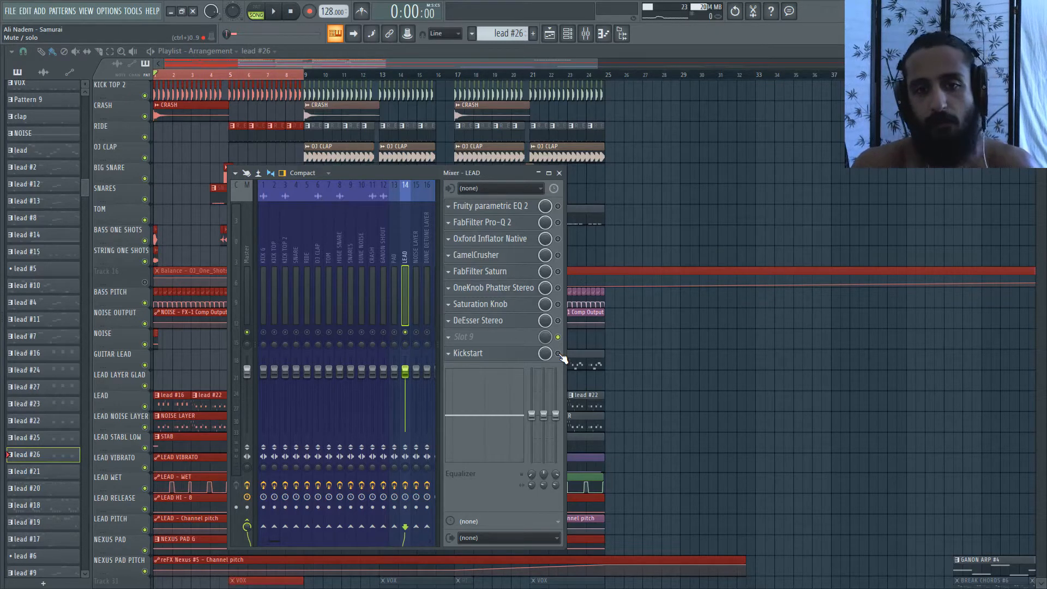
# Re-enable Fruity parametric EQ 2 on the LEAD track and open its window beside the mixer.
pyautogui.click(557, 206)
pyautogui.click(510, 208)
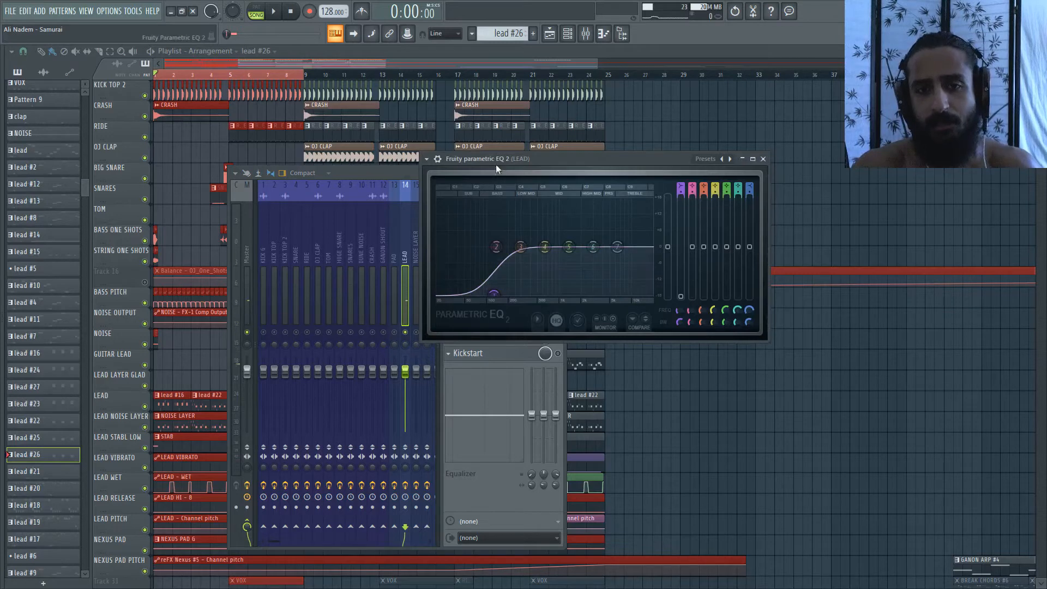
pyautogui.moveTo(497, 179); pyautogui.dragTo(584, 152)
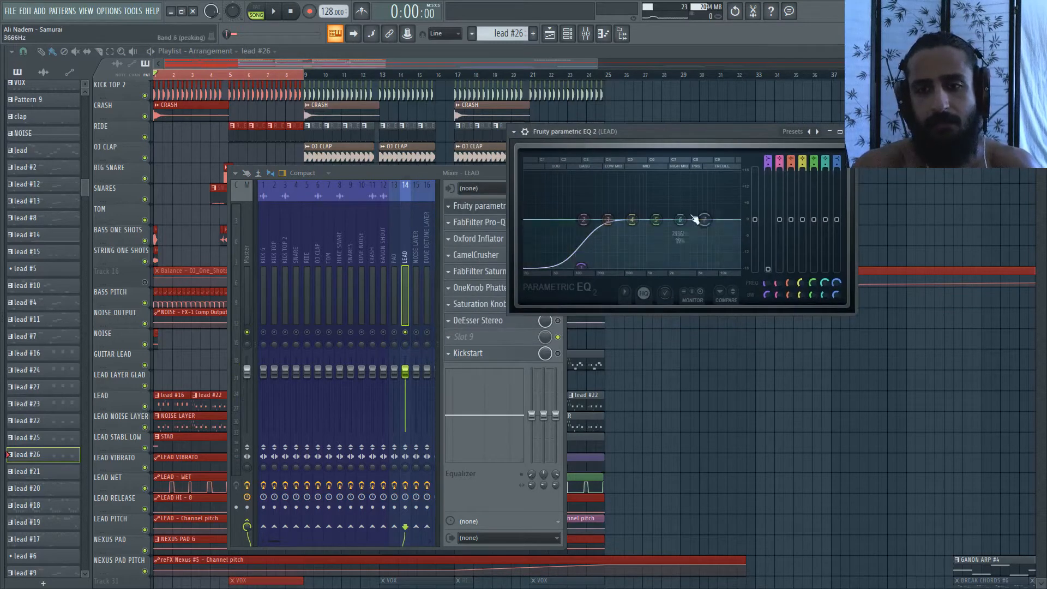
pyautogui.moveTo(578, 132); pyautogui.dragTo(649, 122)
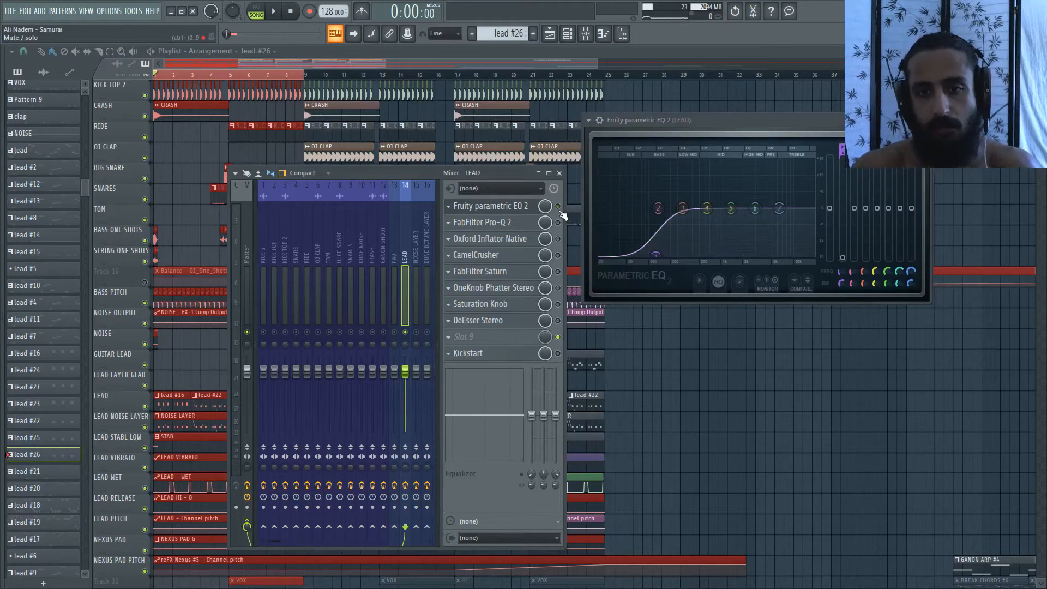
# Play the lead briefly with Fruity parametric EQ 2 active, and reset the main volume.
pyautogui.press('space')
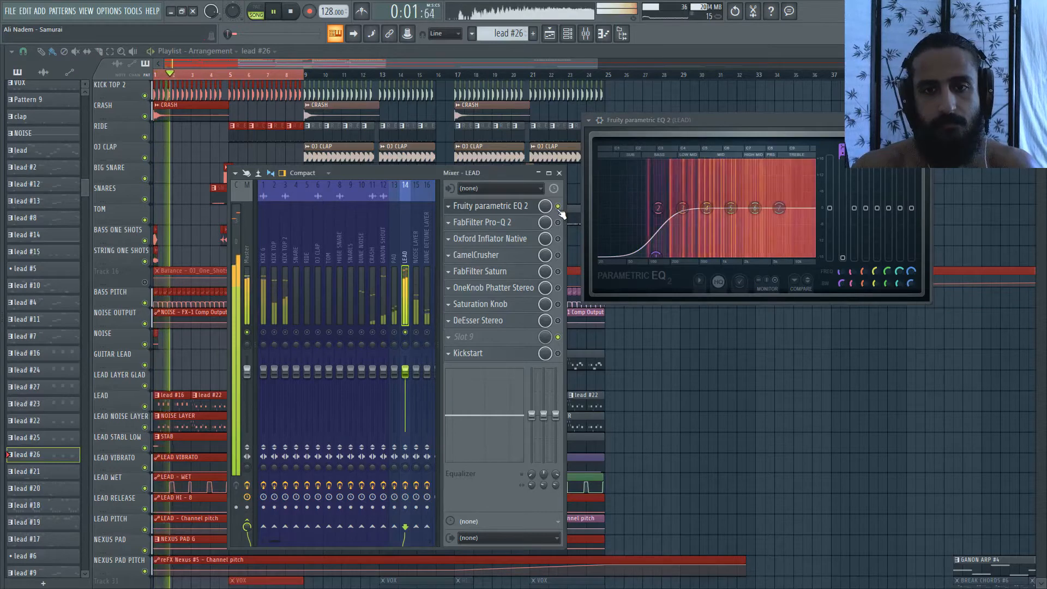
pyautogui.press('space')
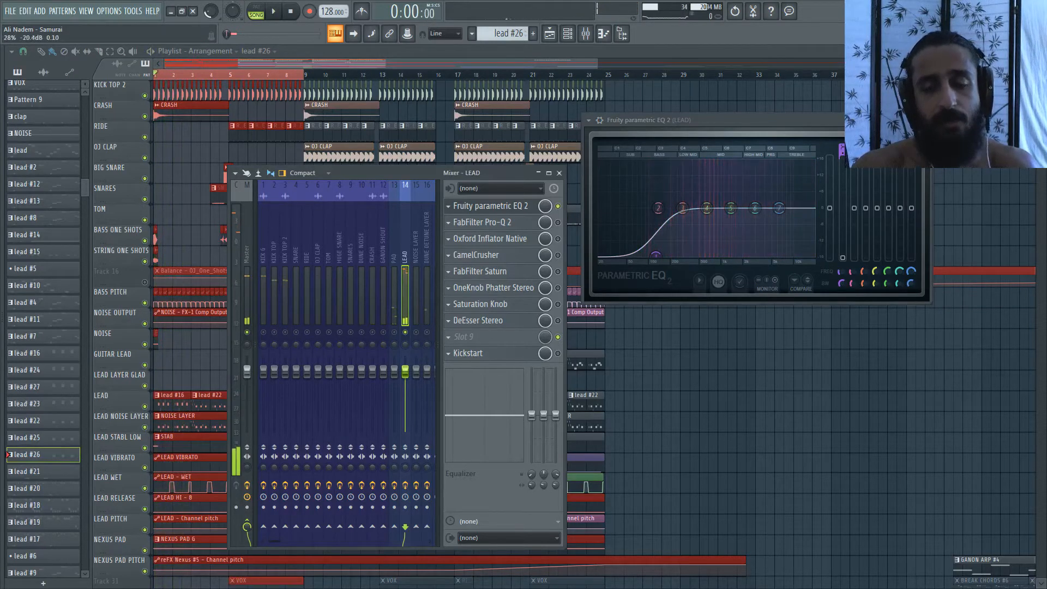
pyautogui.rightClick(209, 10)
pyautogui.click(222, 18)
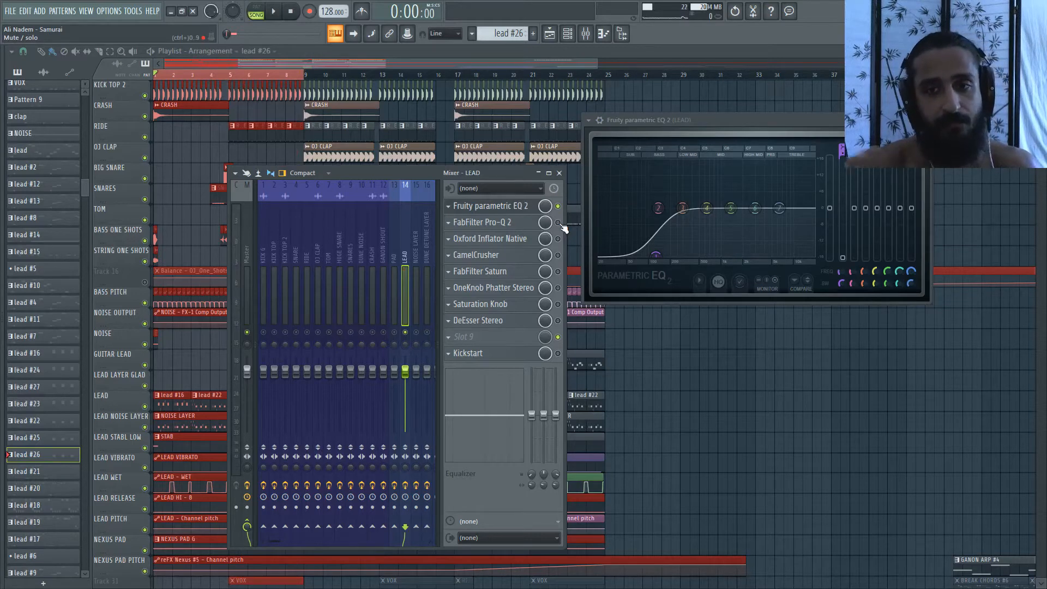
# Re-enable FabFilter Pro-Q 2 on the LEAD track, and examine its low-cut and bell bands before closing it.
pyautogui.click(518, 224)
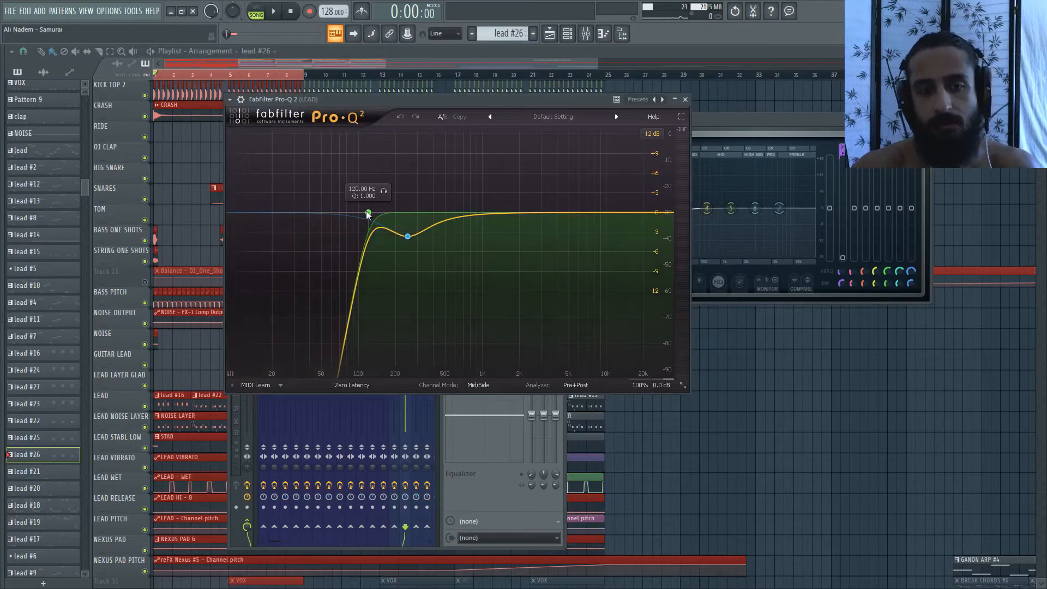
pyautogui.moveTo(377, 99); pyautogui.dragTo(509, 94)
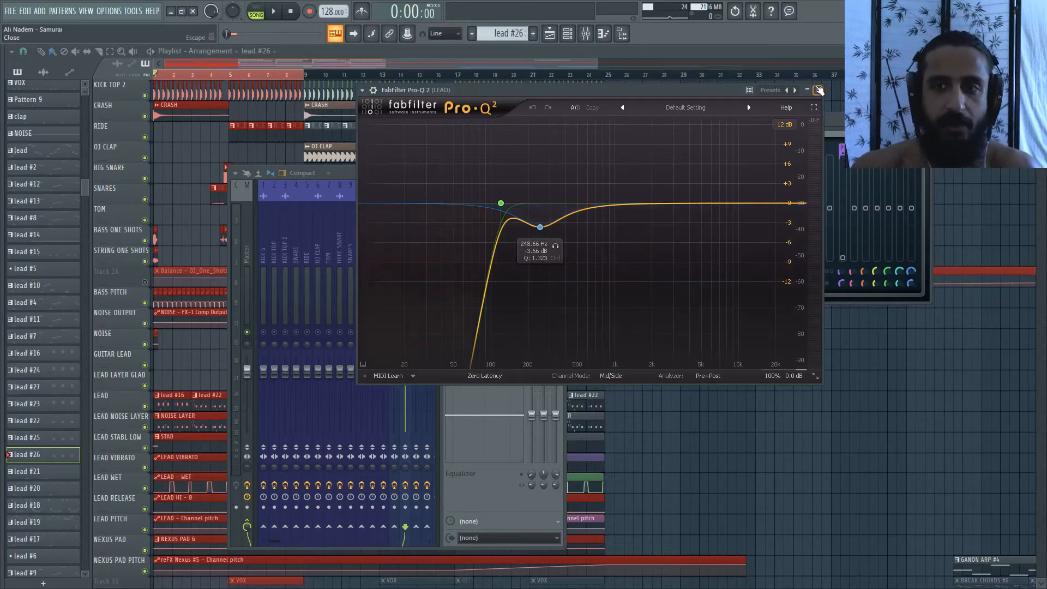
pyautogui.click(540, 227)
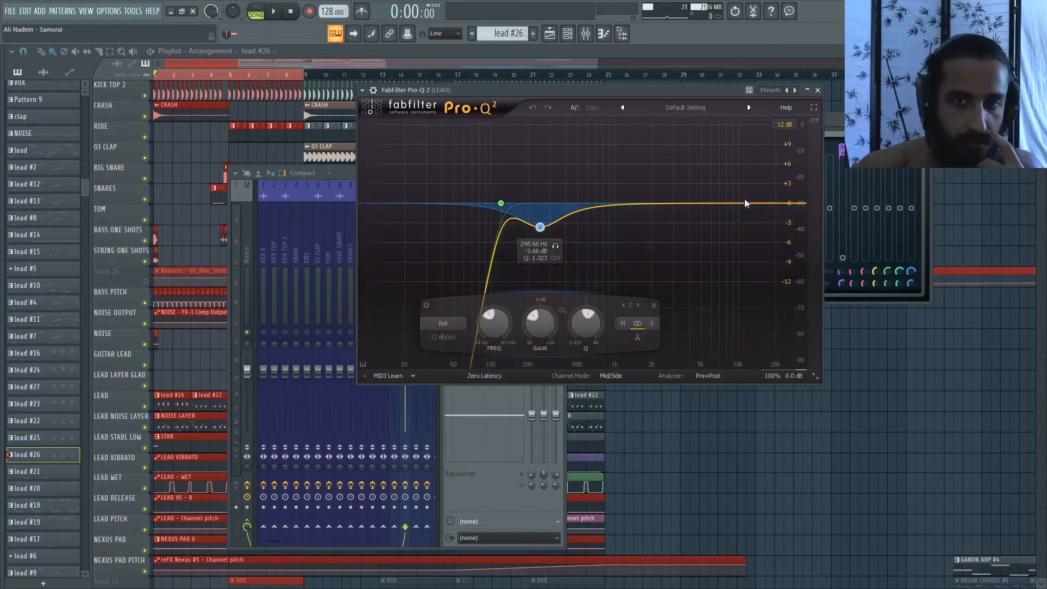
pyautogui.click(818, 90)
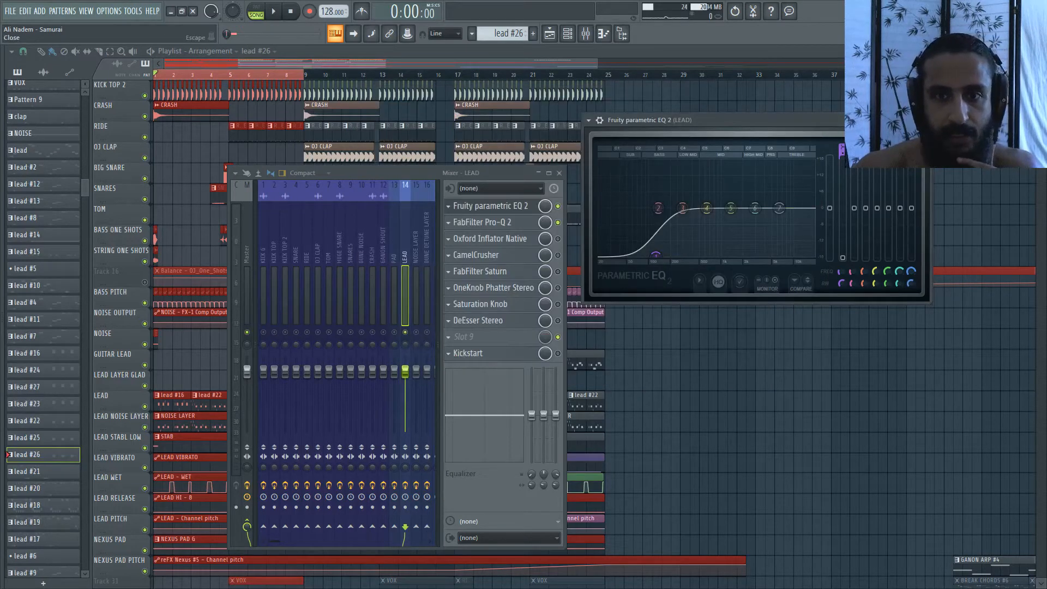
# Close the Fruity parametric EQ 2 window and compare the playing lead with FabFilter Pro-Q 2 bypassed and active.
pyautogui.click(491, 206)
pyautogui.press('space')
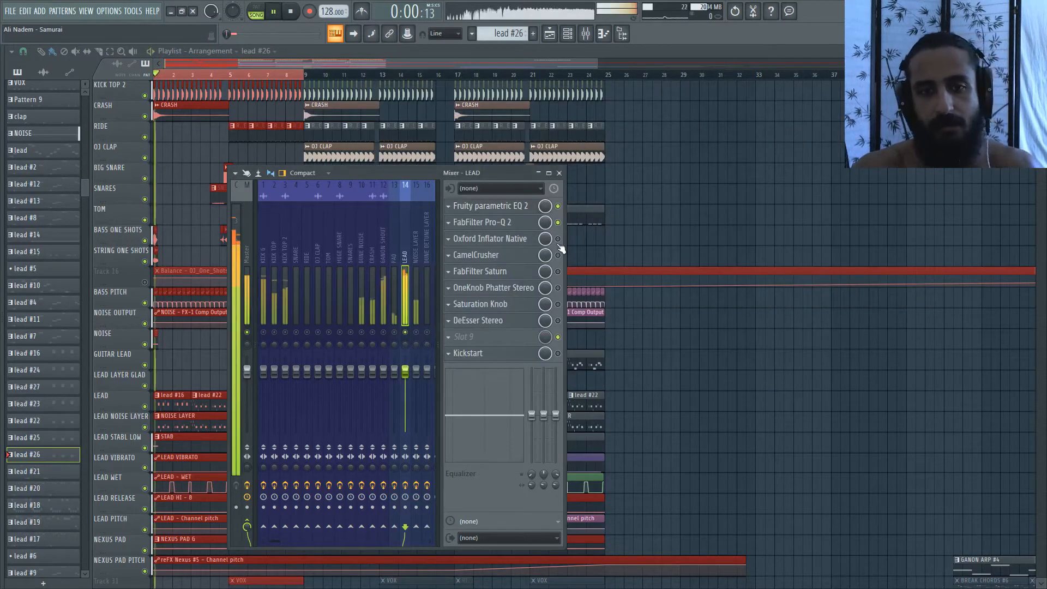
pyautogui.click(558, 222)
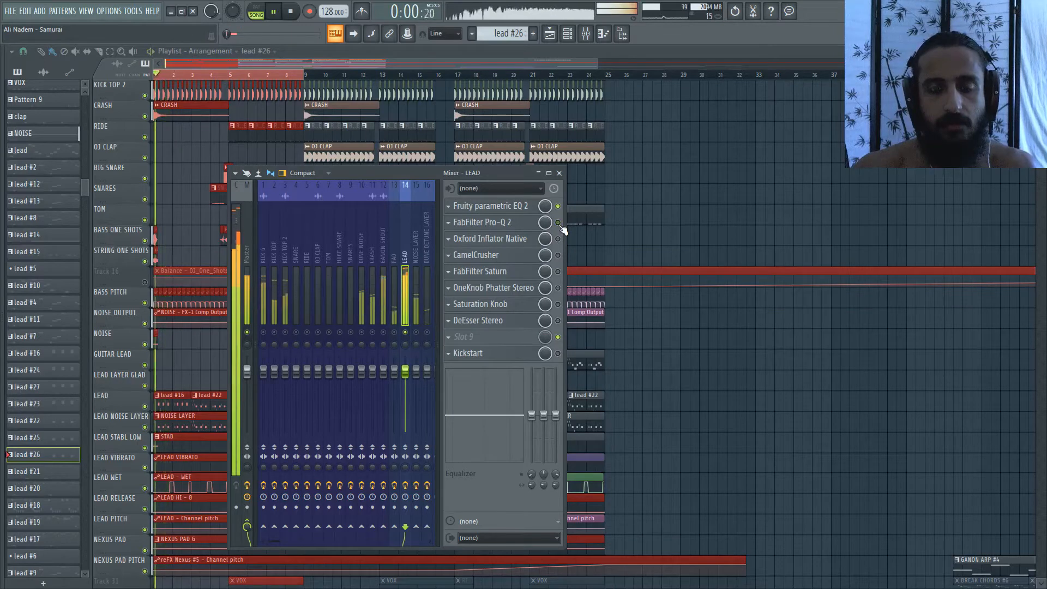
pyautogui.click(558, 222)
pyautogui.press('space')
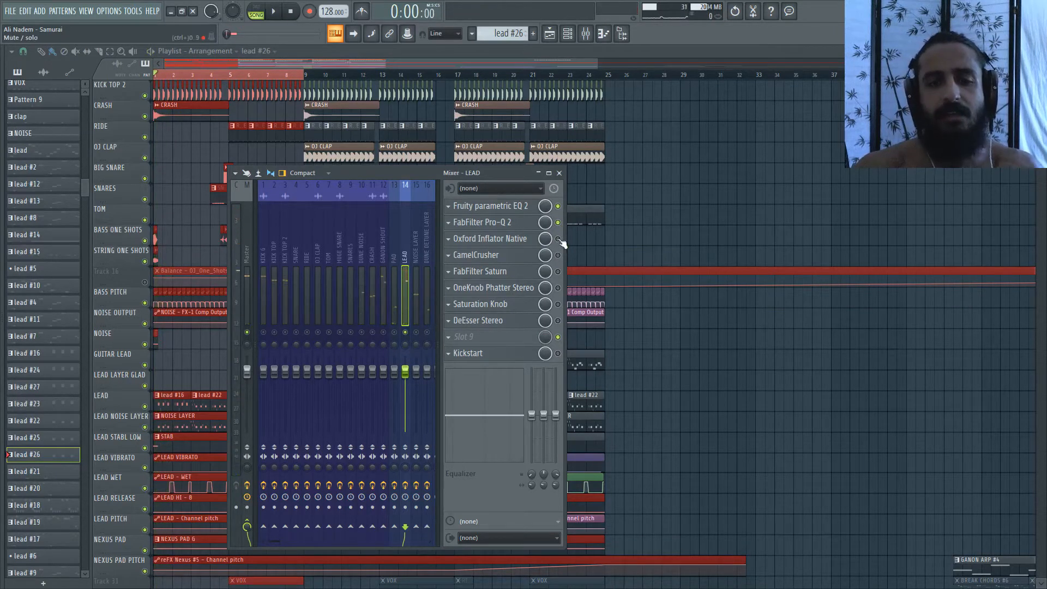
# Re-enable Oxford Inflator Native on LEAD, and with the mixer window widened, check its sound and fader settings.
pyautogui.click(558, 239)
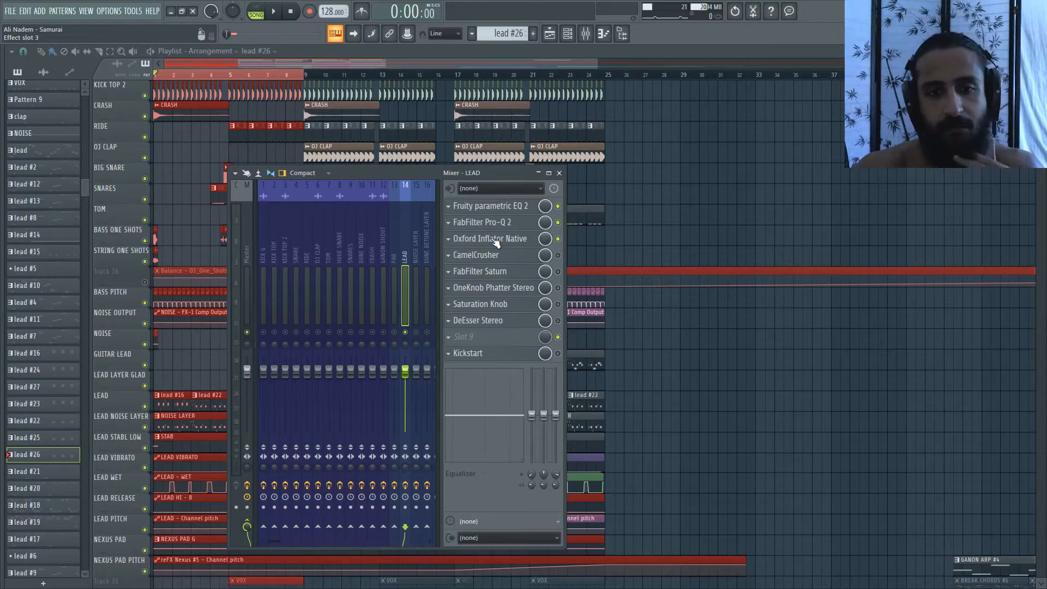
pyautogui.moveTo(565, 246); pyautogui.dragTo(656, 246)
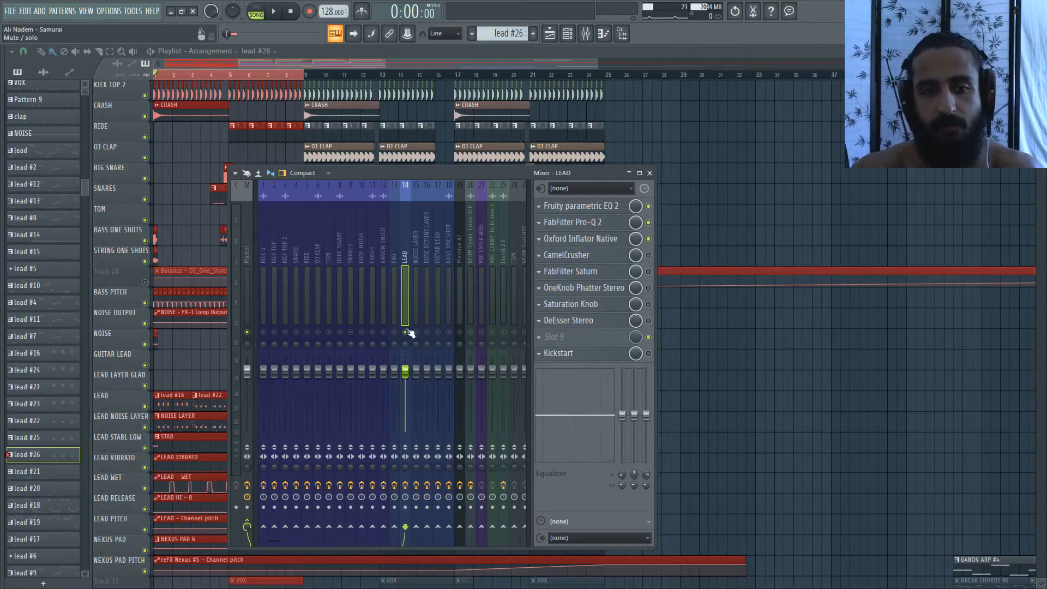
pyautogui.press('space')
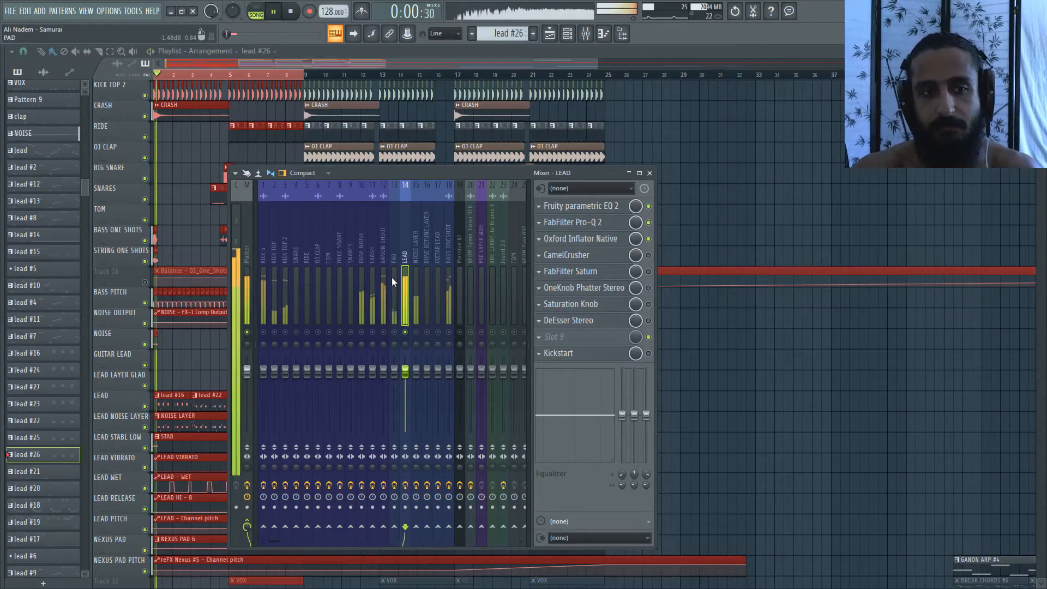
pyautogui.press('space')
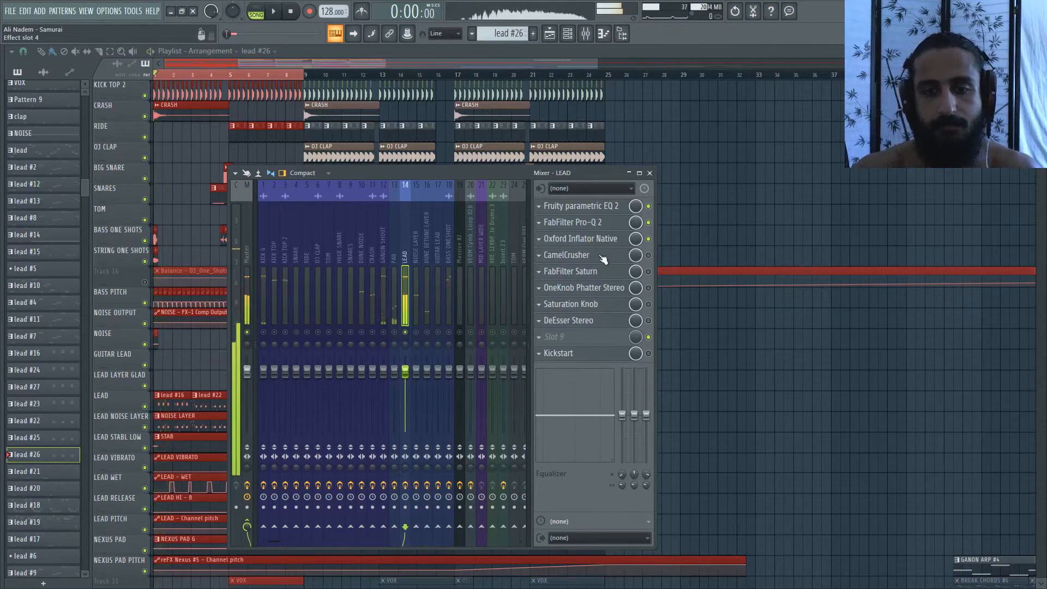
pyautogui.click(605, 239)
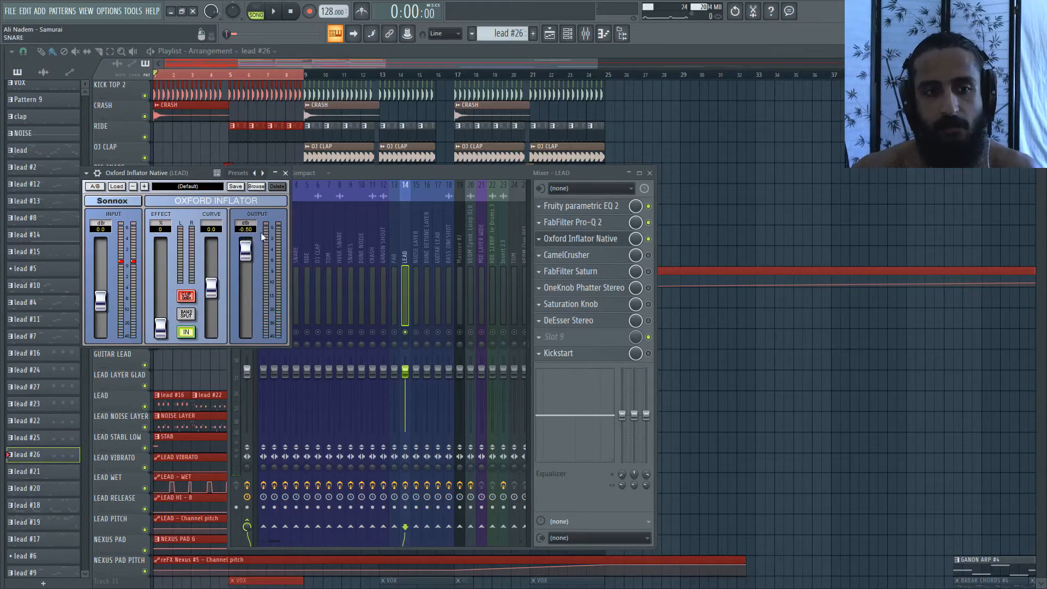
pyautogui.click(285, 173)
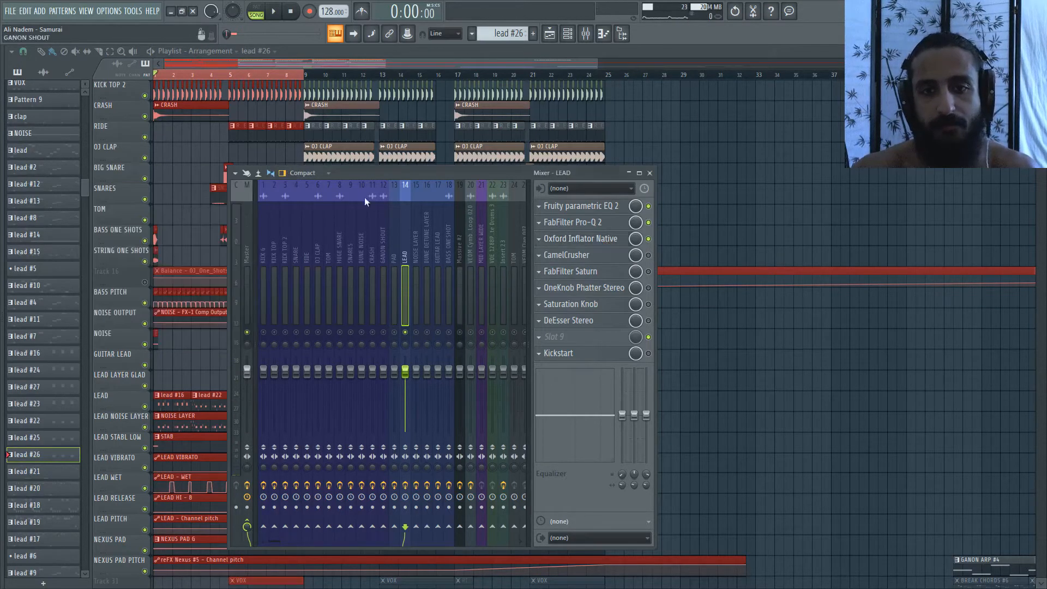
# Re-enable CamelCrusher on LEAD, examine its distortion and compressor settings, and compare the playing lead with it bypassed and active.
pyautogui.click(578, 254)
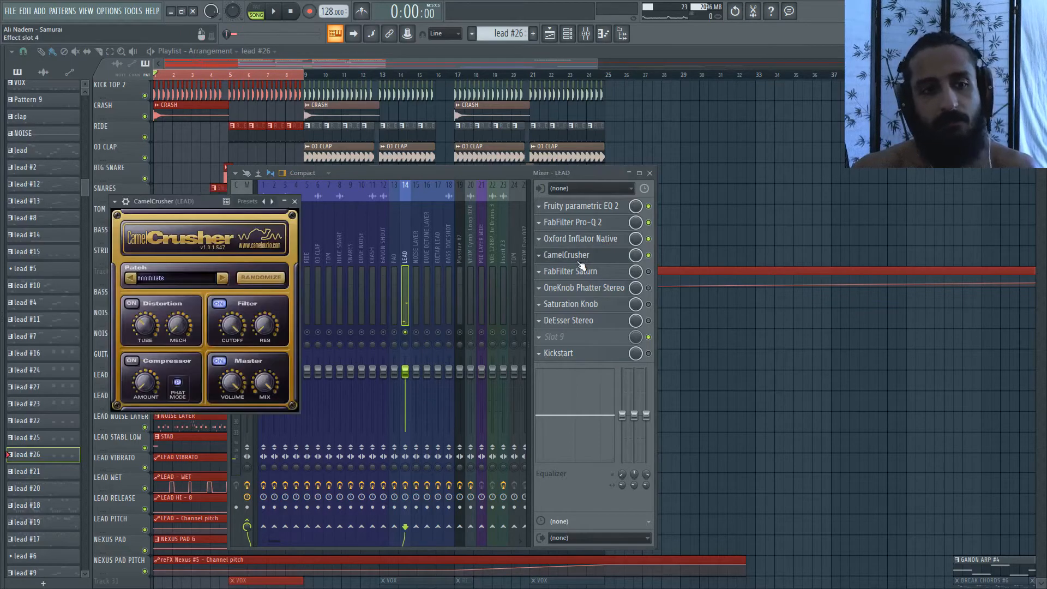
pyautogui.moveTo(178, 204); pyautogui.dragTo(725, 172)
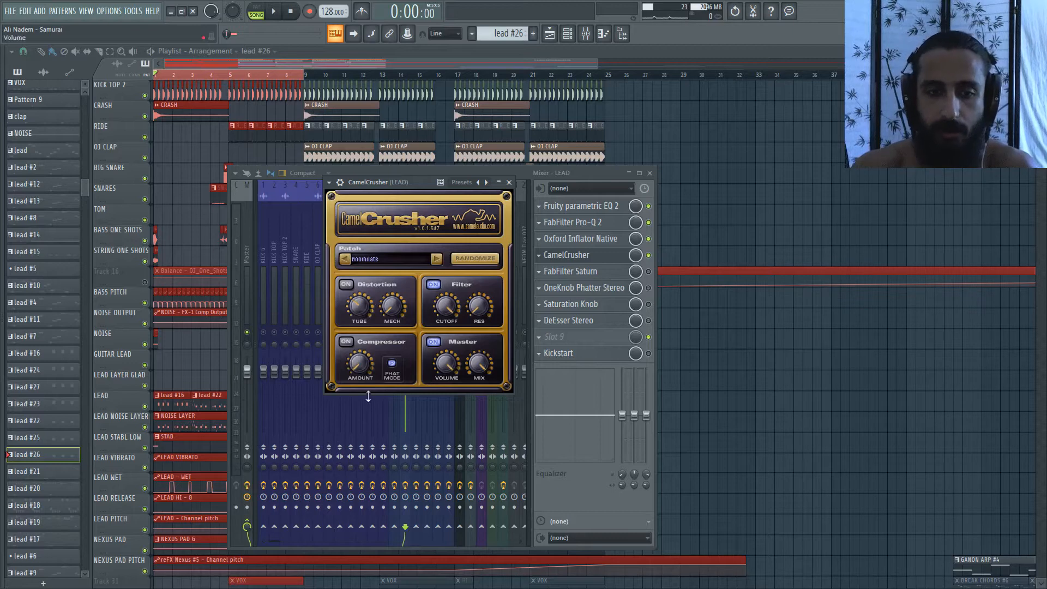
pyautogui.click(345, 341)
pyautogui.moveTo(360, 364); pyautogui.dragTo(370, 319)
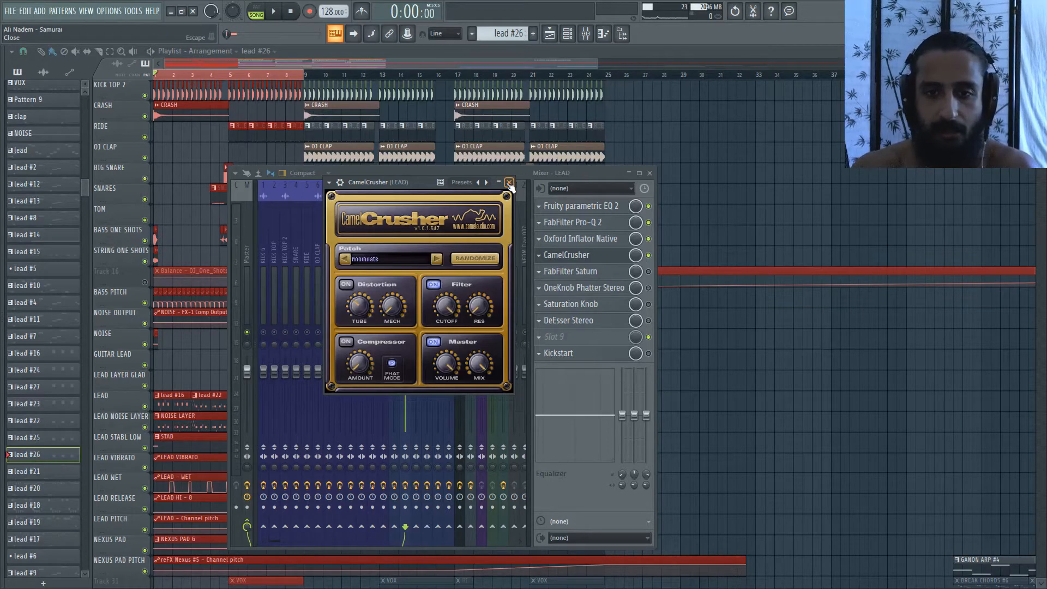
pyautogui.click(509, 183)
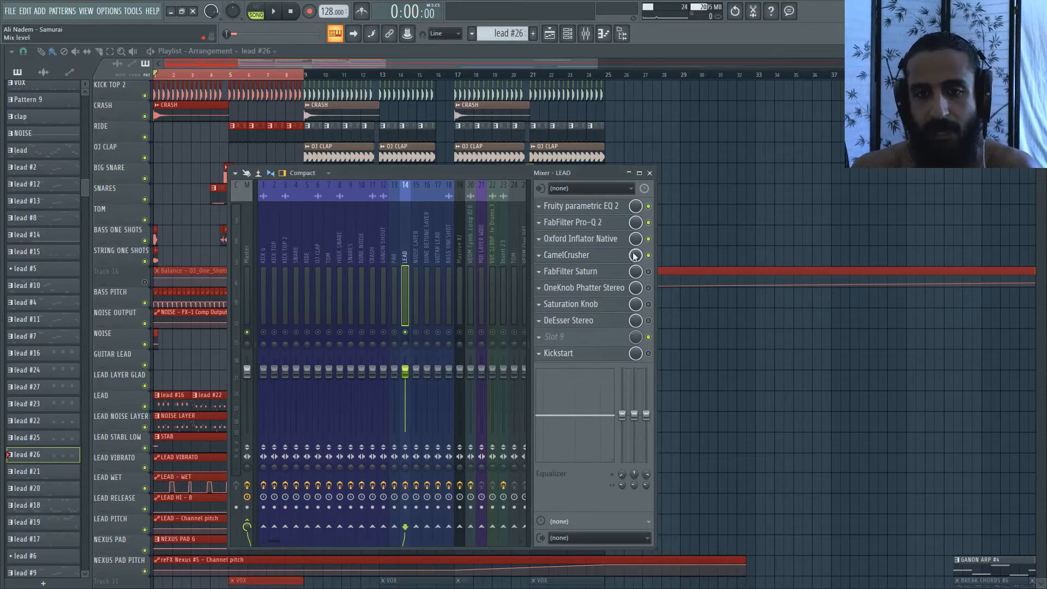
pyautogui.press('space')
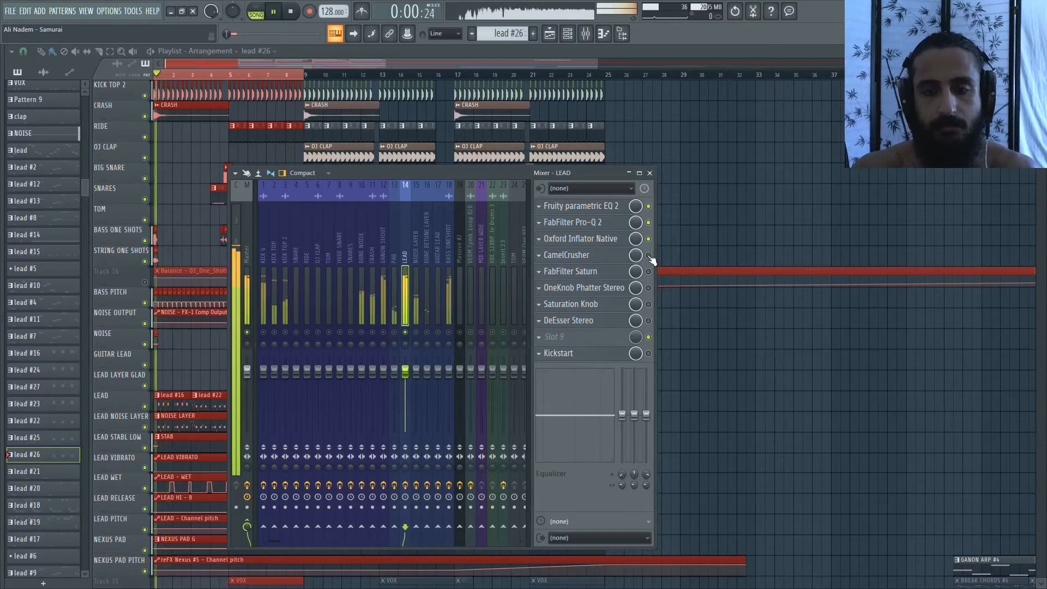
pyautogui.press('space')
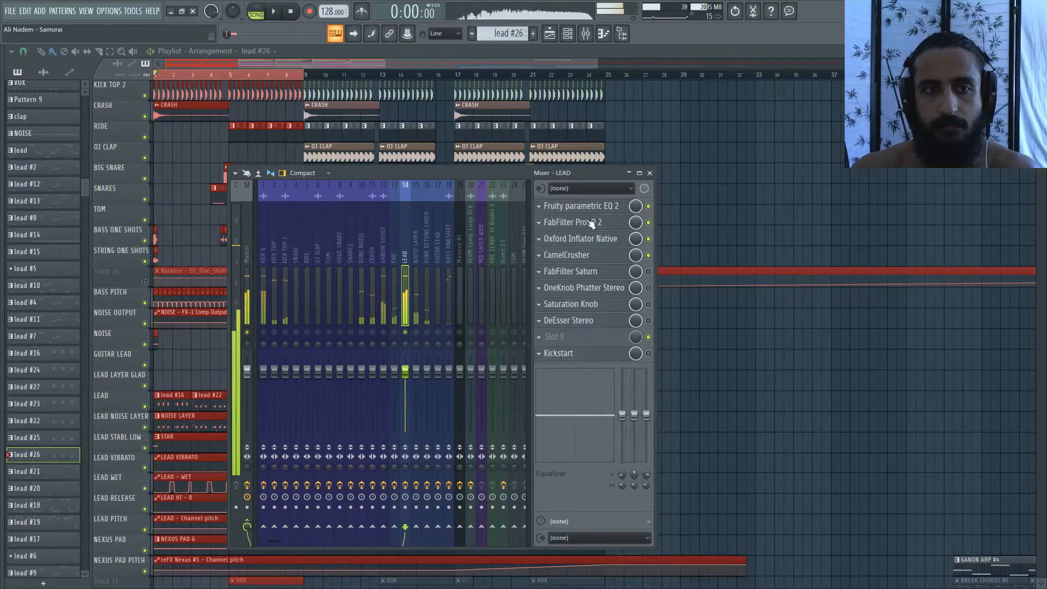
# Re-enable FabFilter Saturn on the LEAD track and open its window in clear view over the playlist.
pyautogui.click(648, 271)
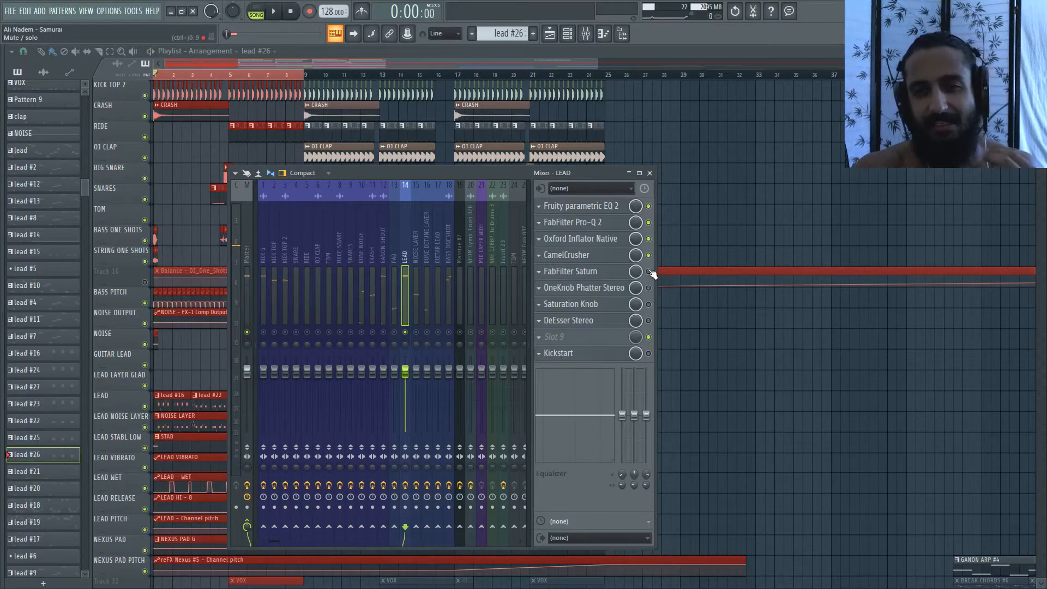
pyautogui.click(608, 274)
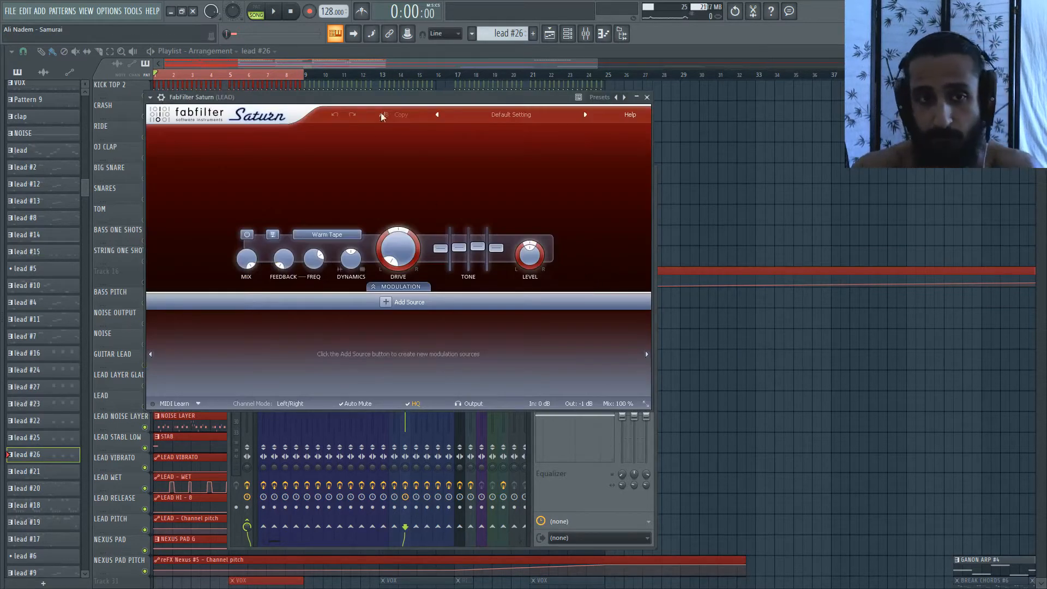
pyautogui.moveTo(367, 102); pyautogui.dragTo(447, 109)
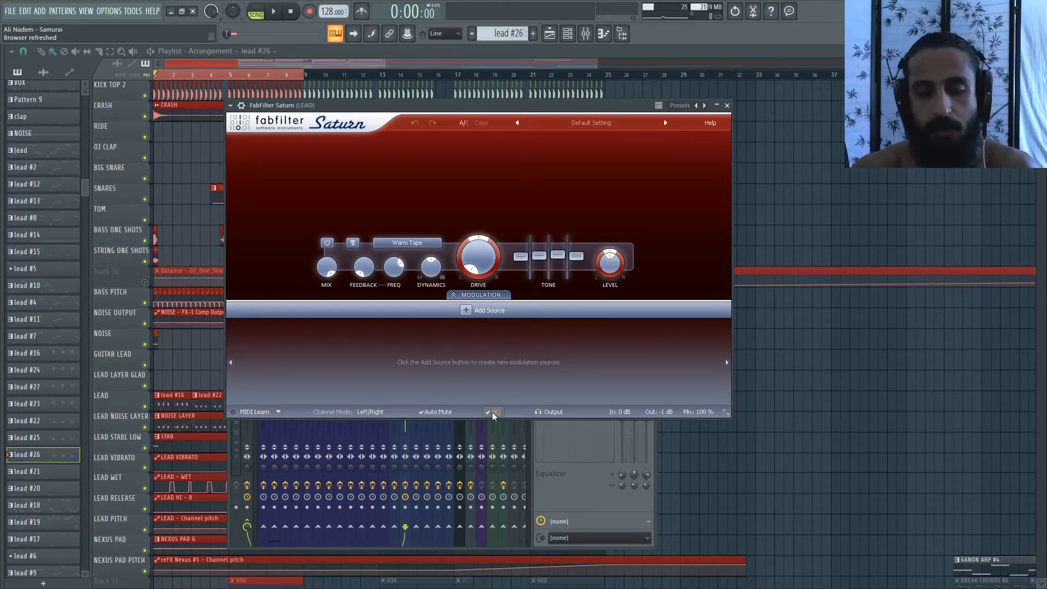
pyautogui.moveTo(504, 108); pyautogui.dragTo(521, 100)
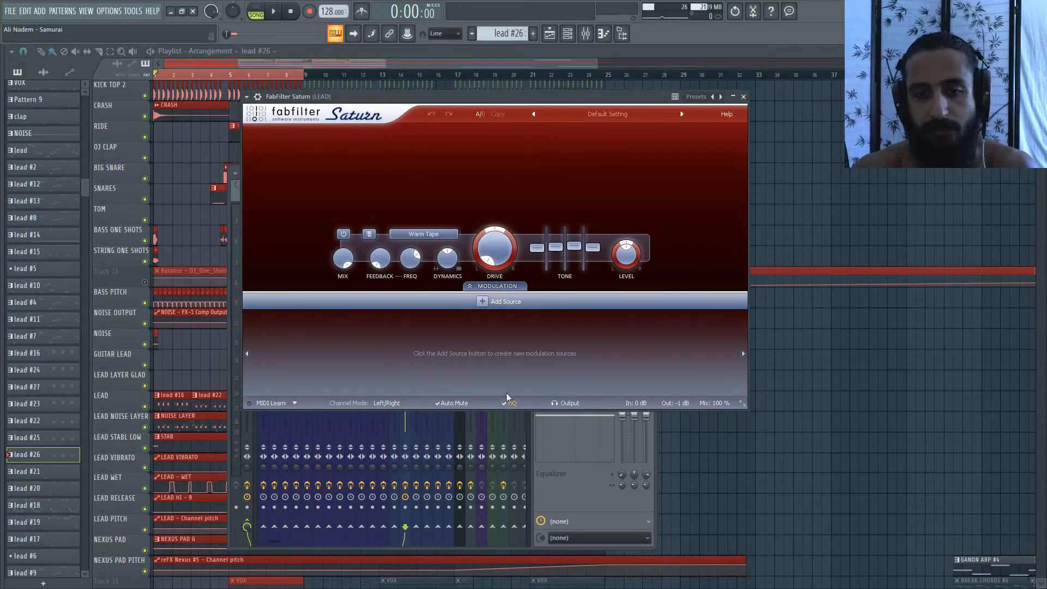
# Examine Saturn's saturation styles and Dynamics control, close its window, and listen to the lead with the effect active.
pyautogui.click(457, 232)
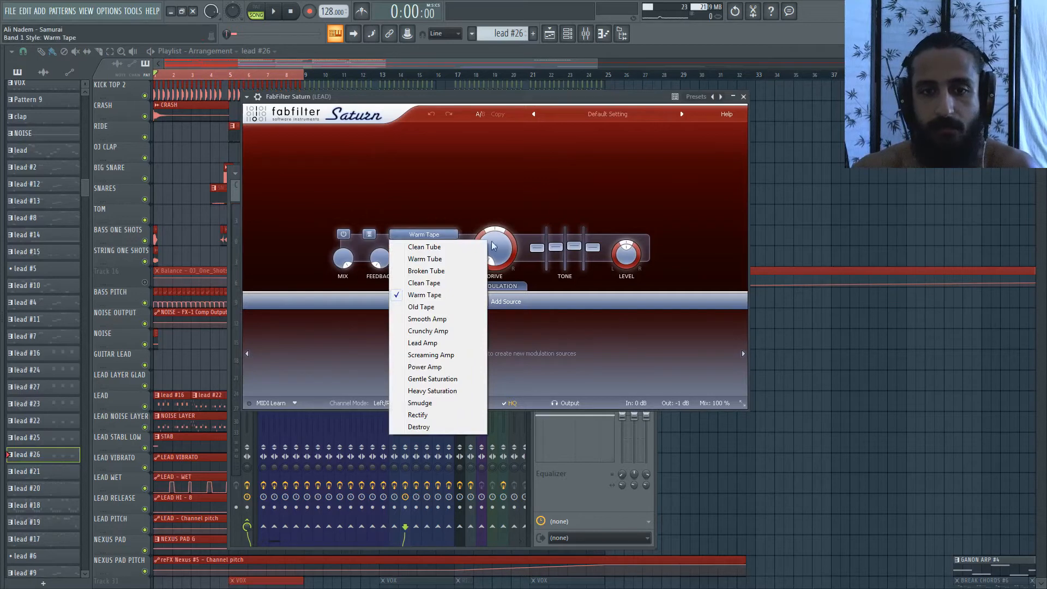
pyautogui.click(502, 191)
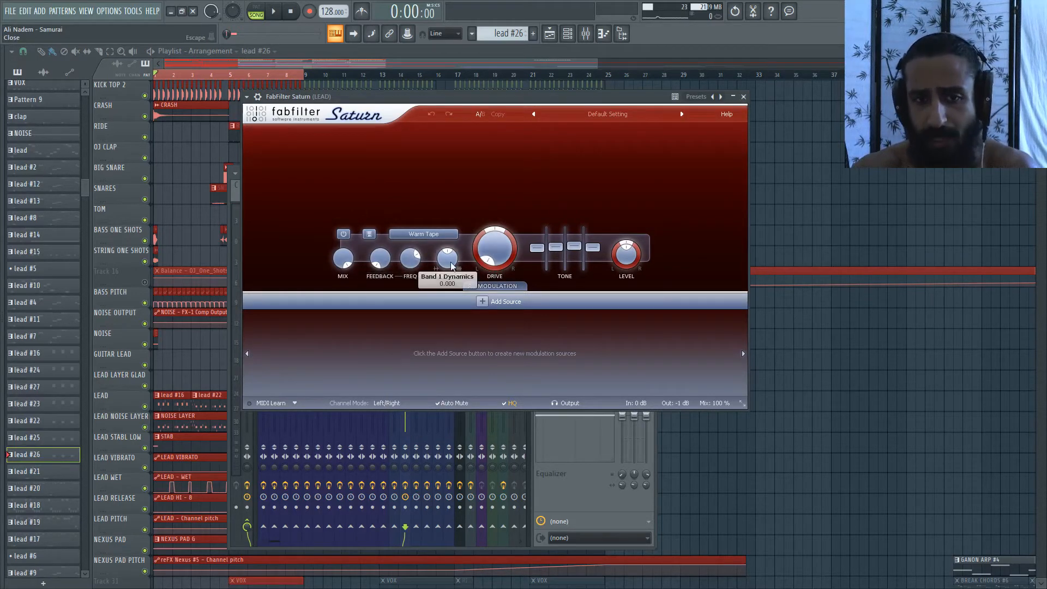
pyautogui.moveTo(451, 266)
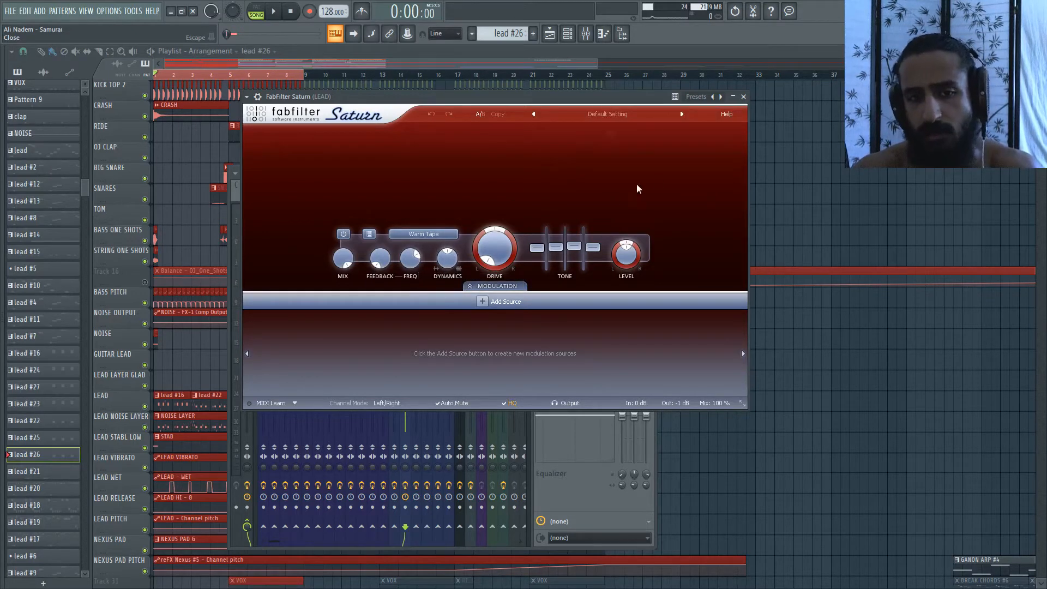
pyautogui.click(744, 97)
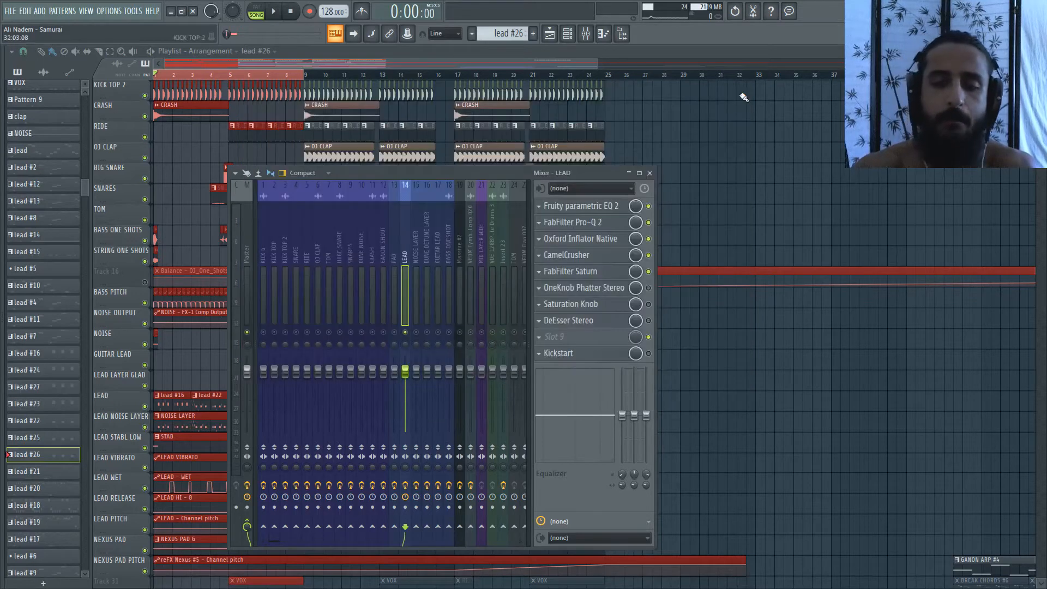
pyautogui.press('space')
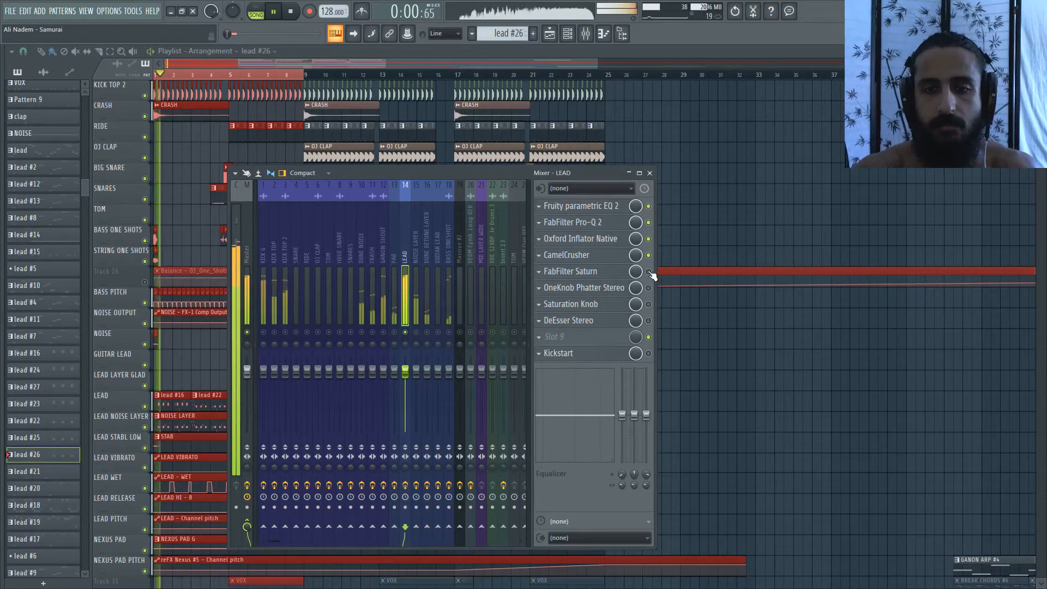
pyautogui.press('space')
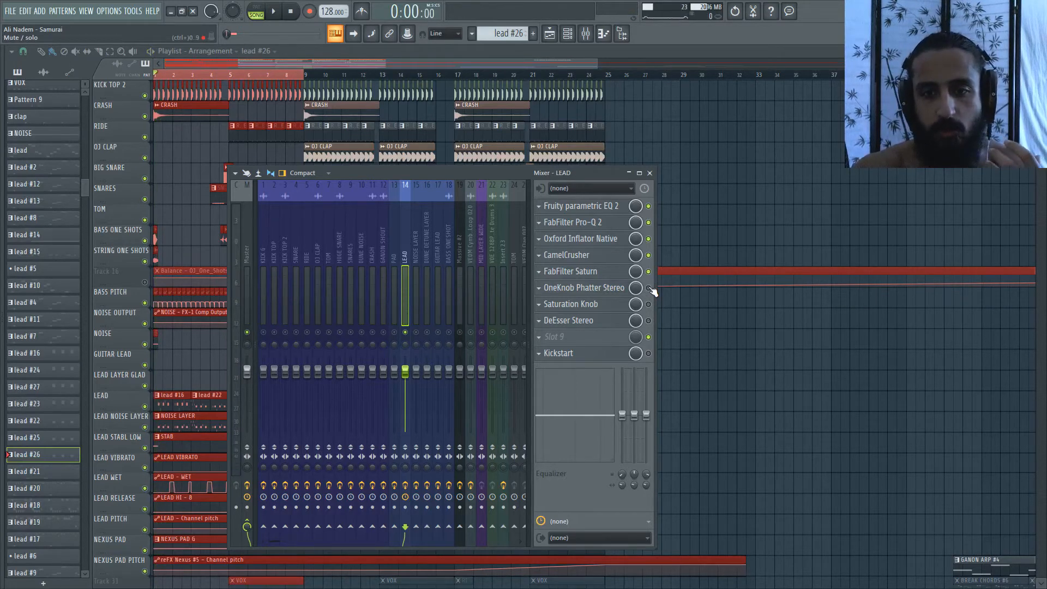
# Open OneKnob Phatter Stereo on LEAD beside the mixer and examine its knob setting.
pyautogui.click(624, 289)
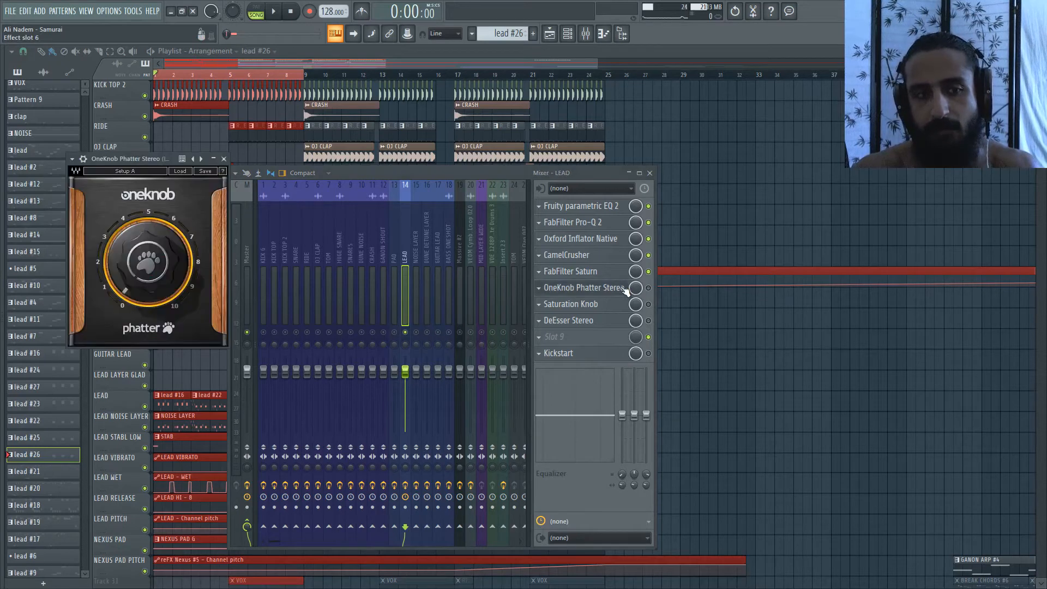
pyautogui.moveTo(92, 159); pyautogui.dragTo(287, 141)
pyautogui.moveTo(430, 171); pyautogui.dragTo(480, 172)
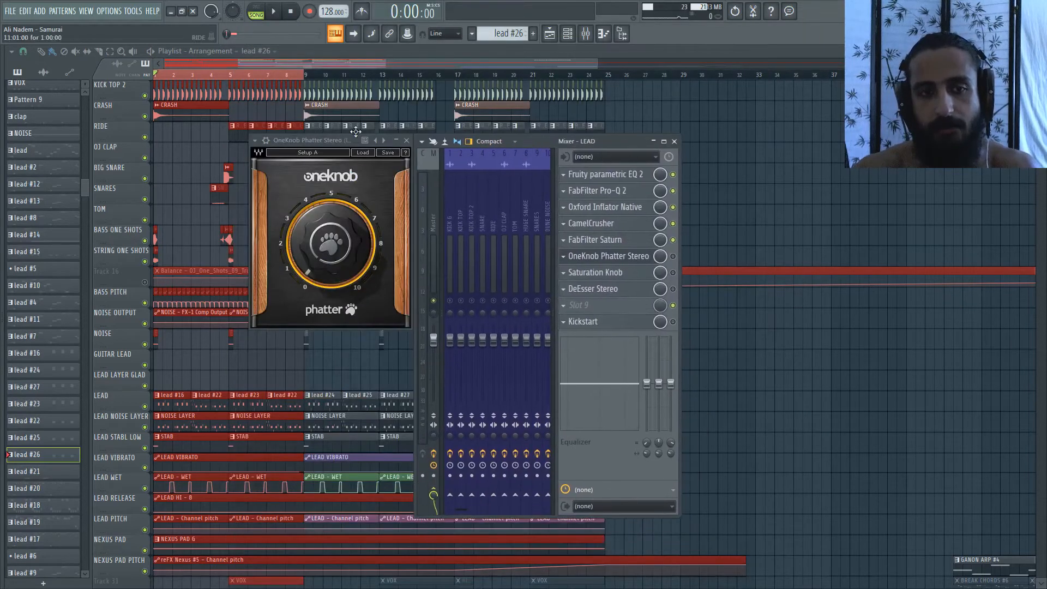
pyautogui.click(308, 139)
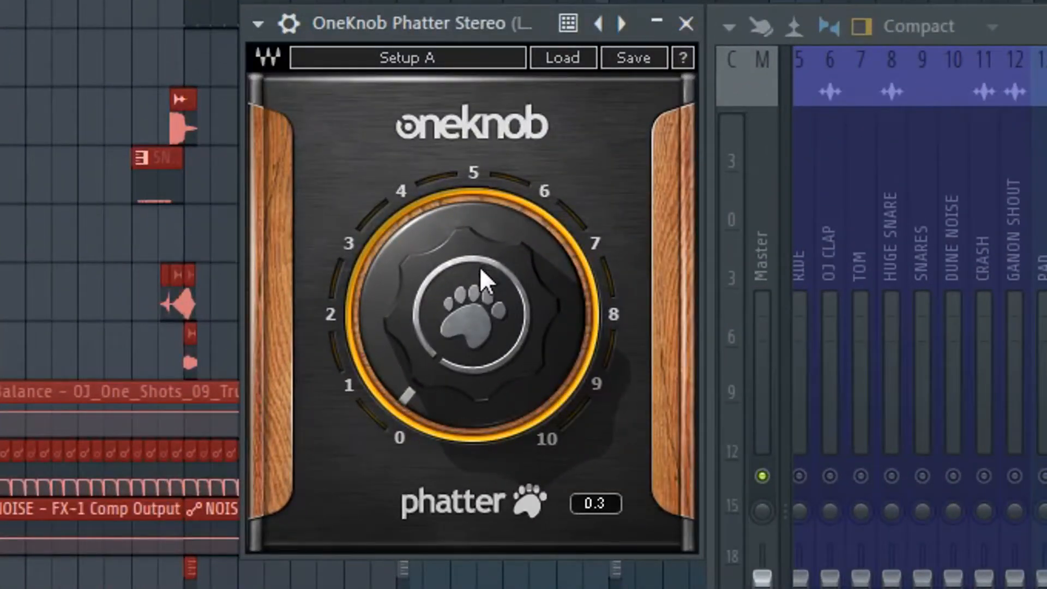
pyautogui.moveTo(420, 23)
pyautogui.mouseDown()
pyautogui.moveTo(402, 25)
pyautogui.moveTo(415, 28)
pyautogui.mouseUp()
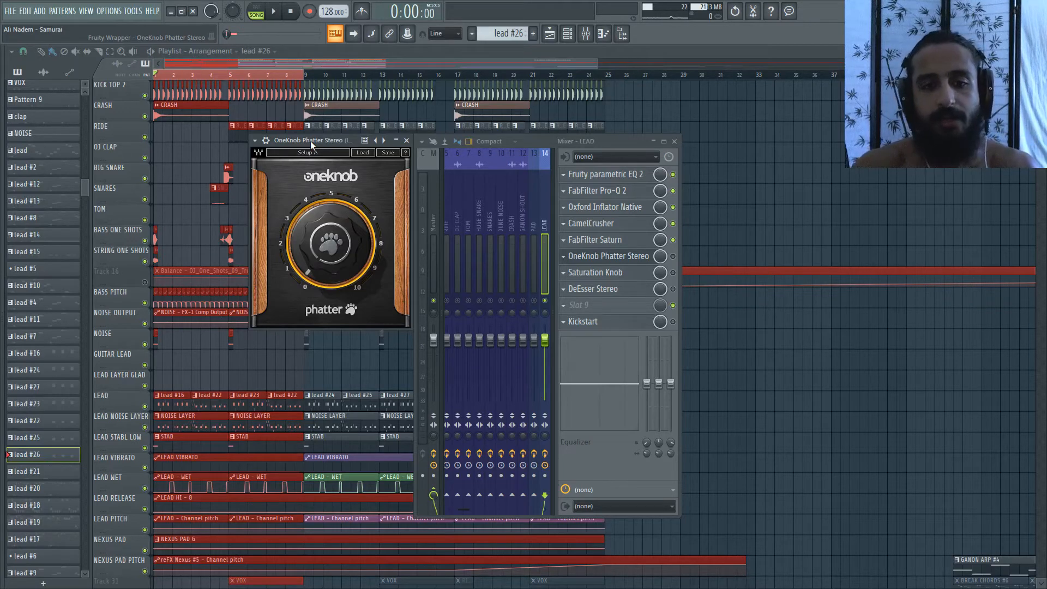
# Re-enable OneKnob Phatter Stereo on LEAD, listen to the lead with it, and close the plugin window.
pyautogui.click(673, 256)
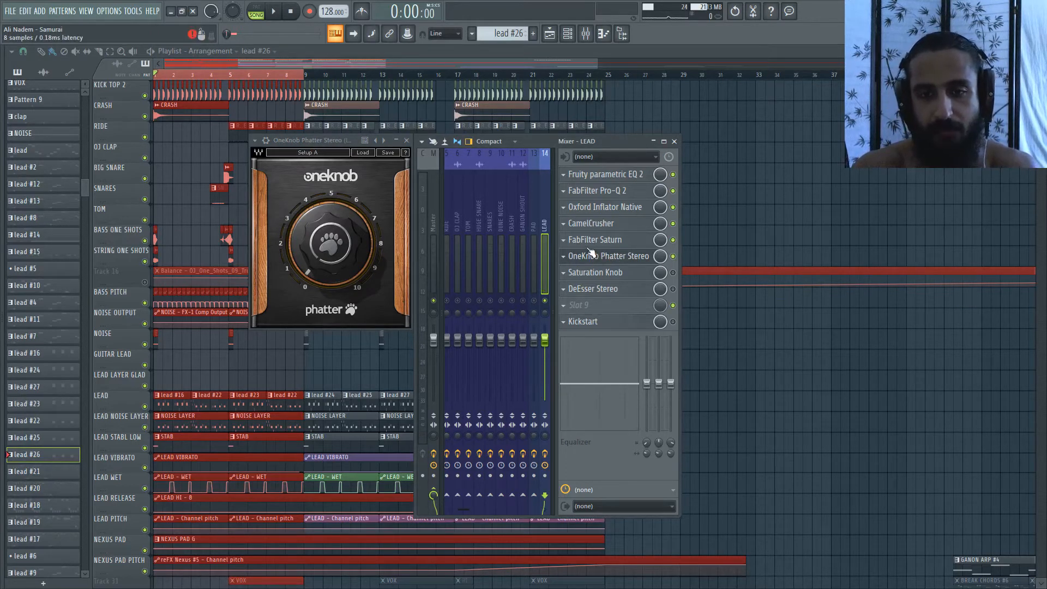
pyautogui.press('space')
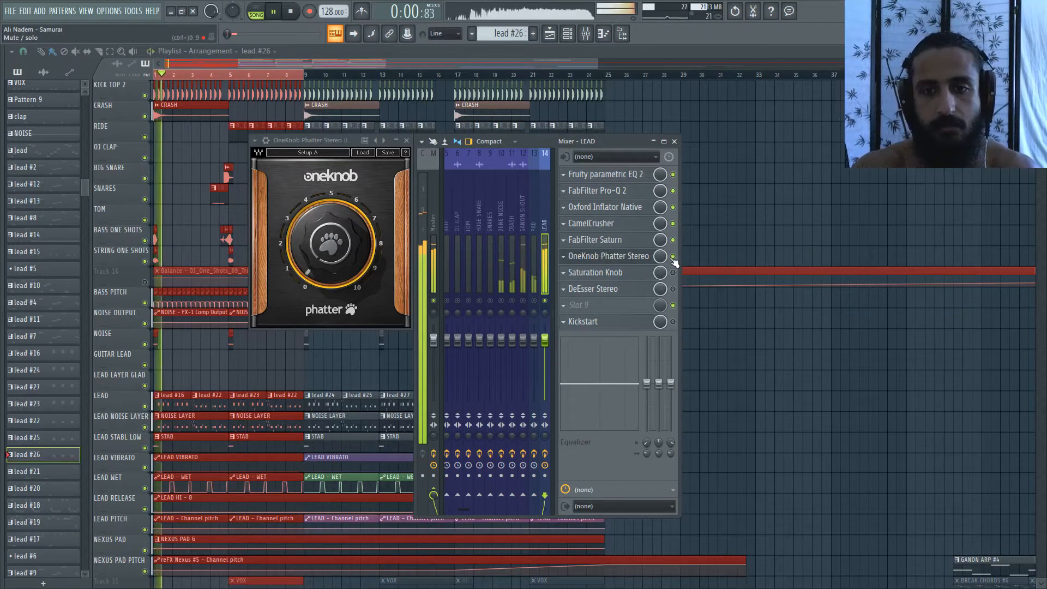
pyautogui.press('space')
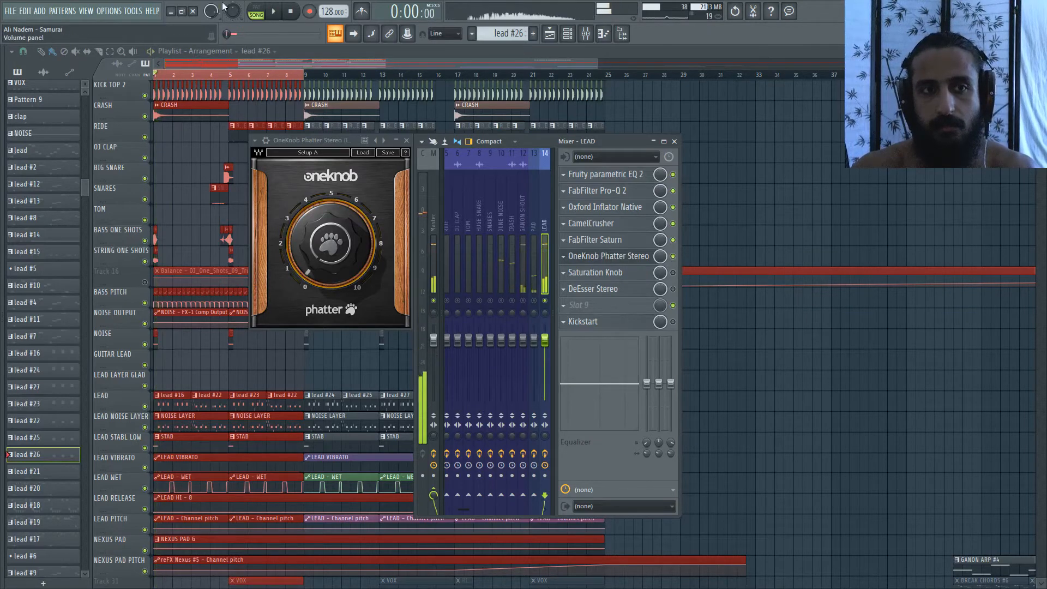
pyautogui.click(407, 141)
# Re-enable Saturation Knob on LEAD and examine its saturation amount and type before closing it.
pyautogui.click(673, 274)
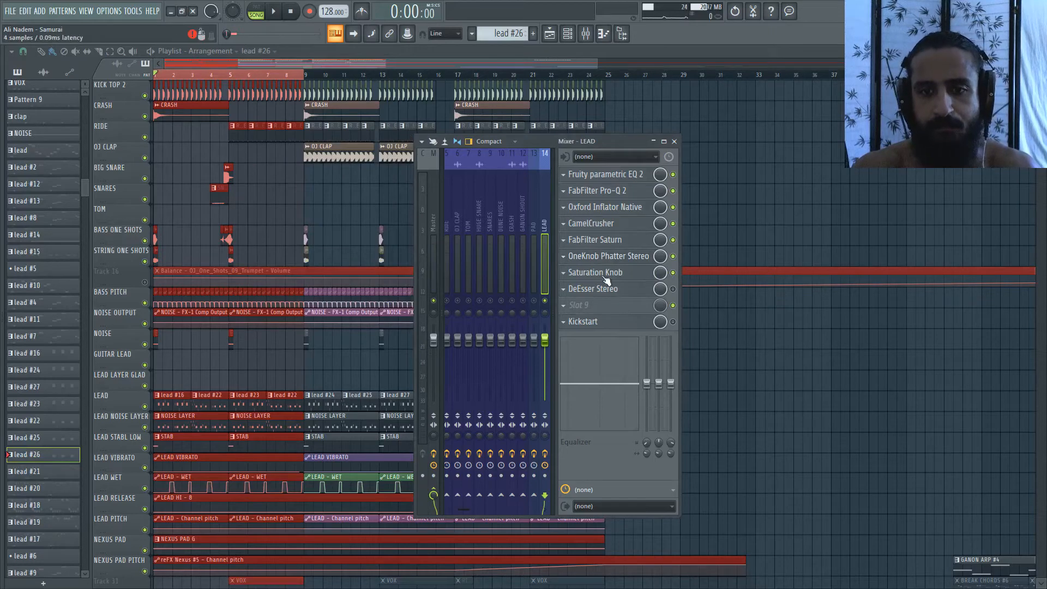
pyautogui.click(606, 274)
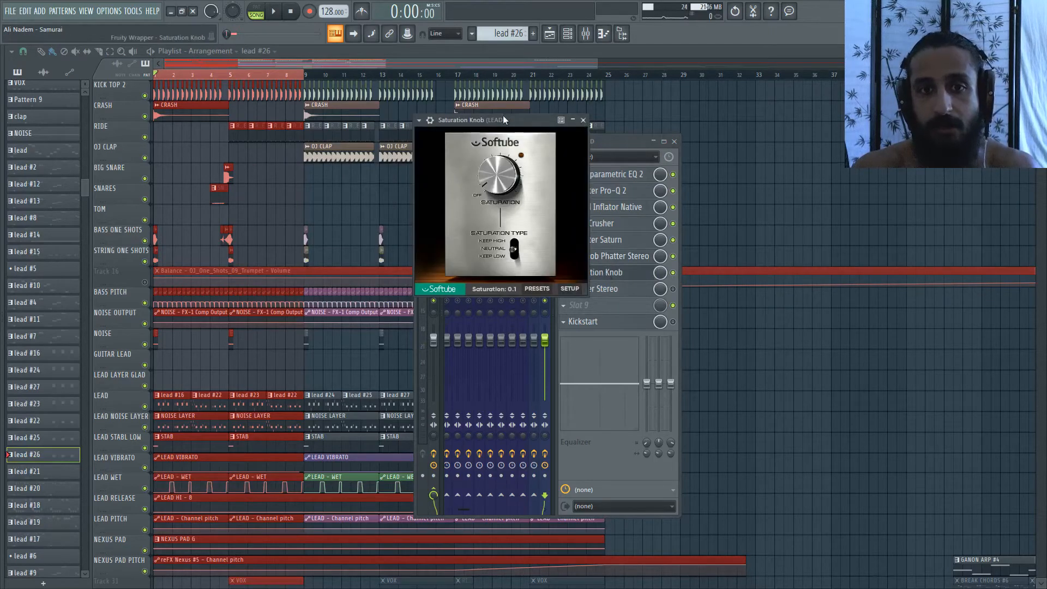
pyautogui.moveTo(503, 117); pyautogui.dragTo(324, 138)
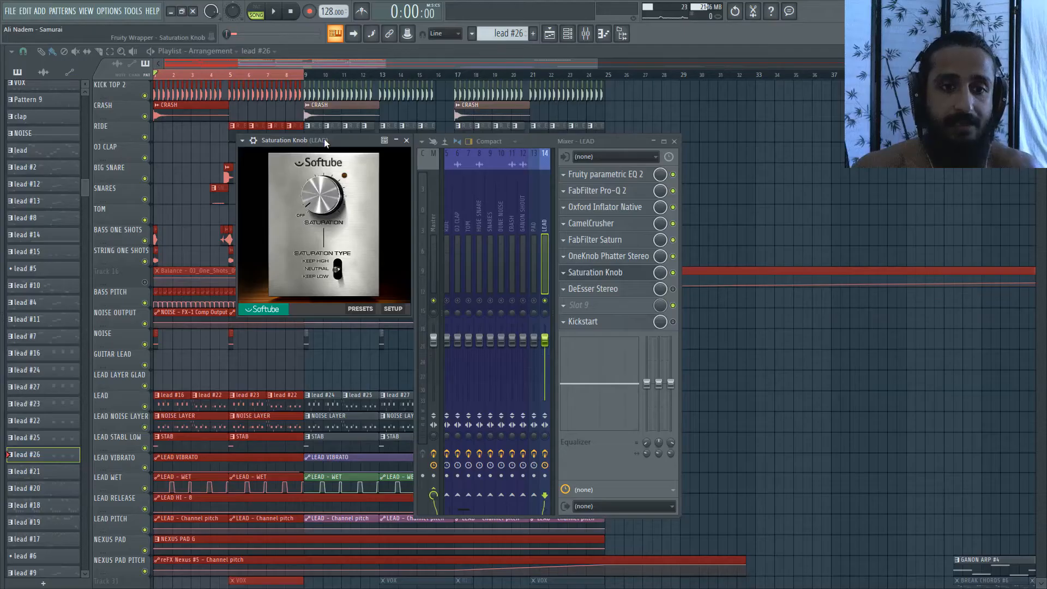
pyautogui.moveTo(324, 191)
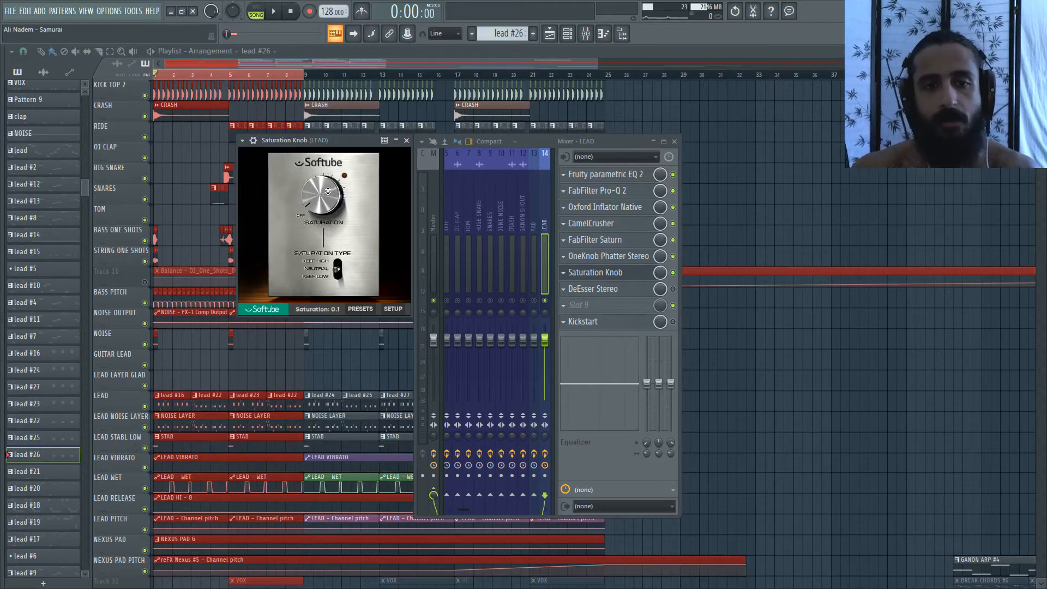
pyautogui.click(406, 140)
# Compare the playing lead with Saturation Knob active and bypassed, leaving the effect enabled.
pyautogui.press('space')
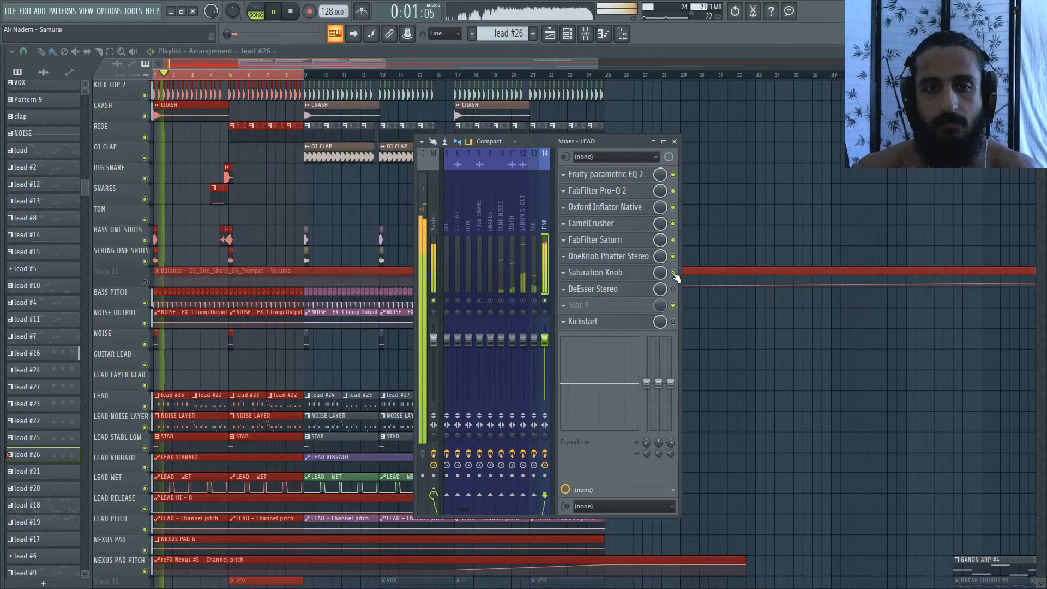
pyautogui.click(675, 272)
pyautogui.press('space')
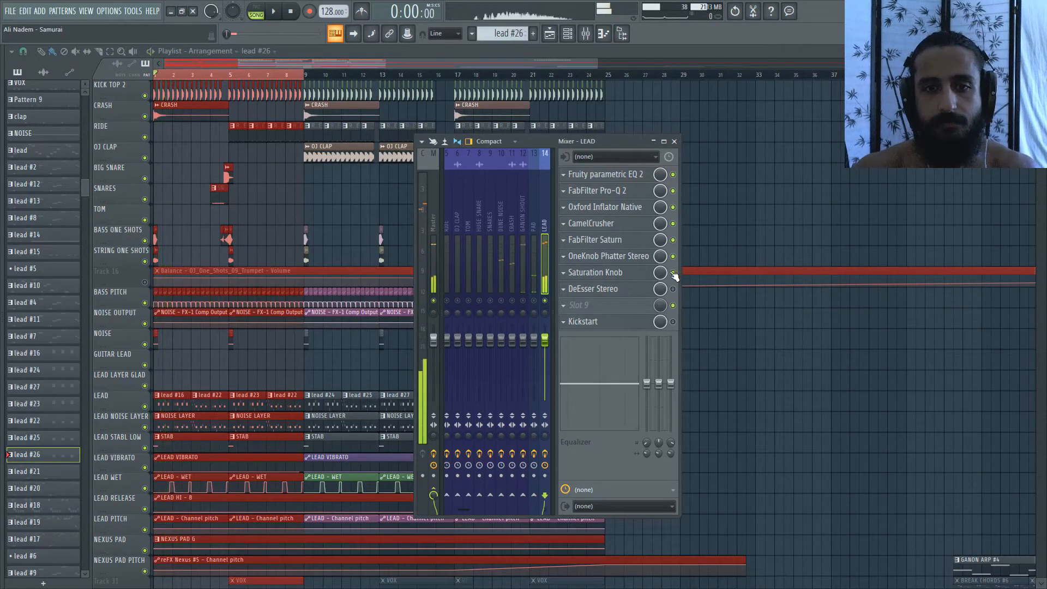
pyautogui.click(673, 273)
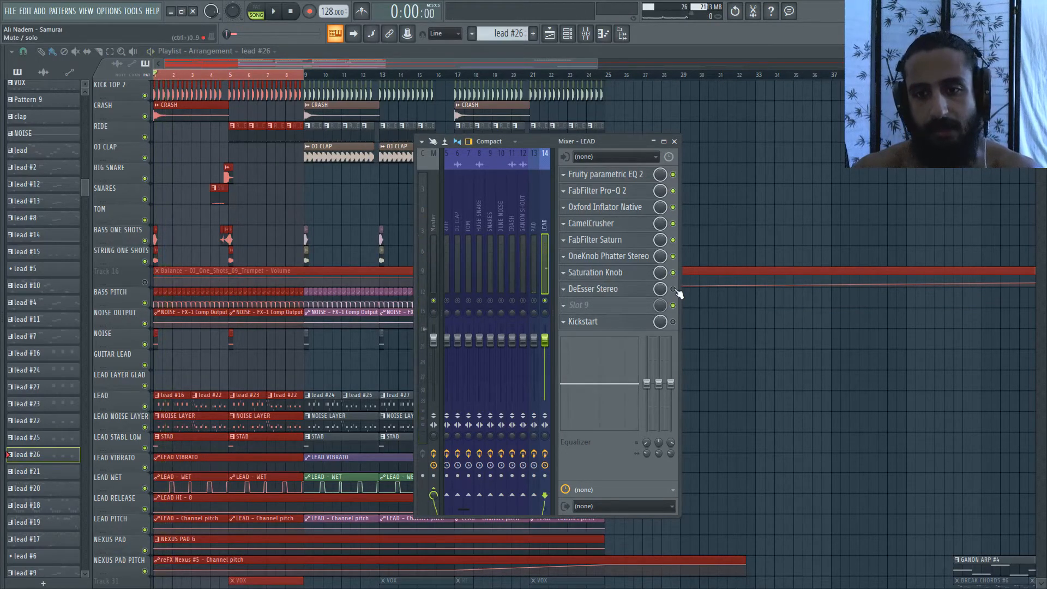
# Open DeEsser Stereo on LEAD, re-enable it, and place its window beside the mixer.
pyautogui.click(611, 289)
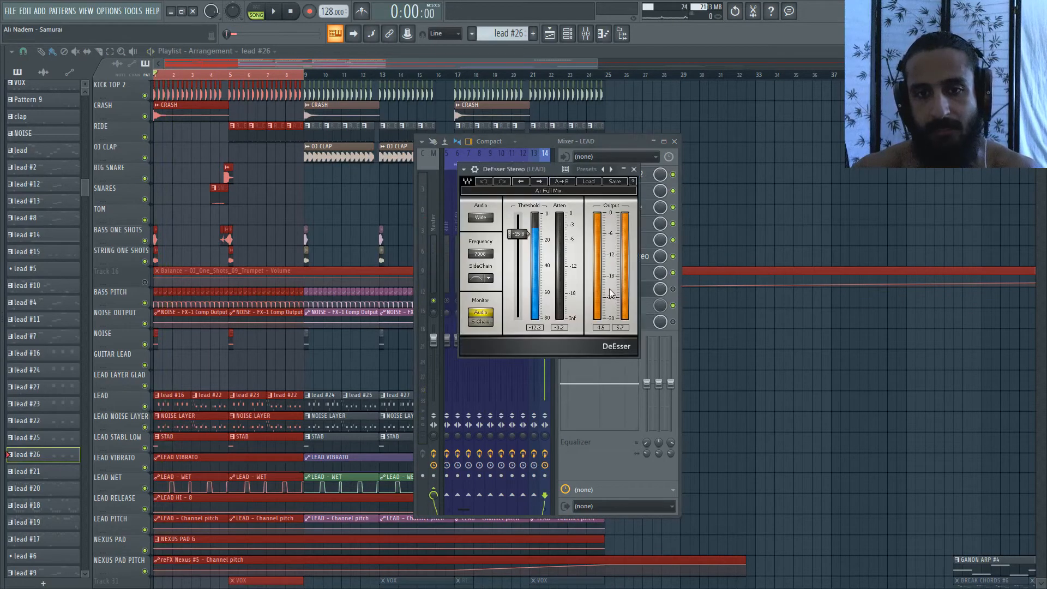
pyautogui.moveTo(516, 173); pyautogui.dragTo(292, 143)
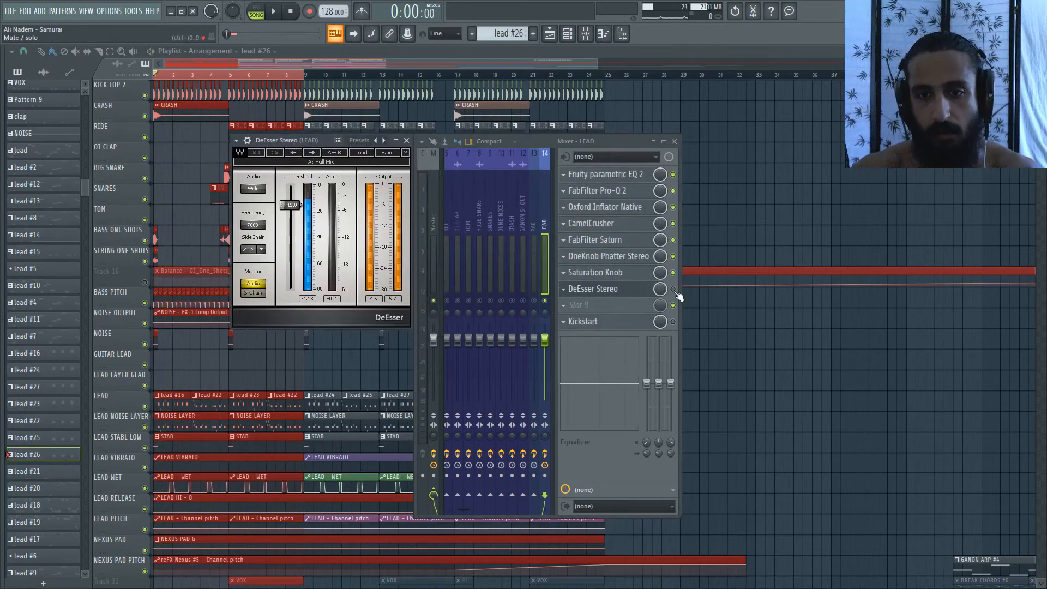
pyautogui.moveTo(537, 139); pyautogui.dragTo(620, 169)
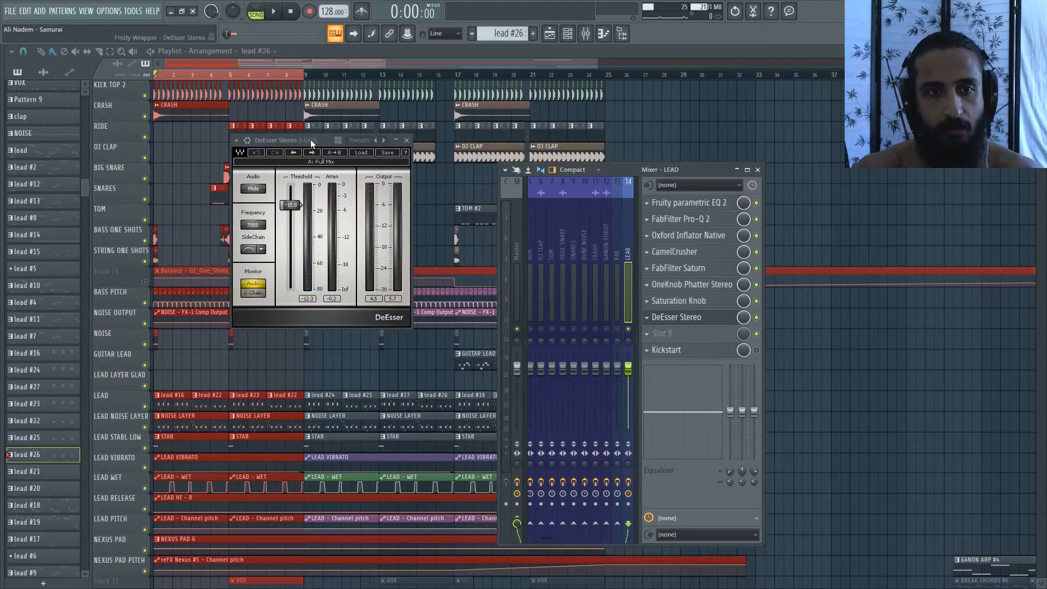
pyautogui.moveTo(308, 140); pyautogui.dragTo(391, 169)
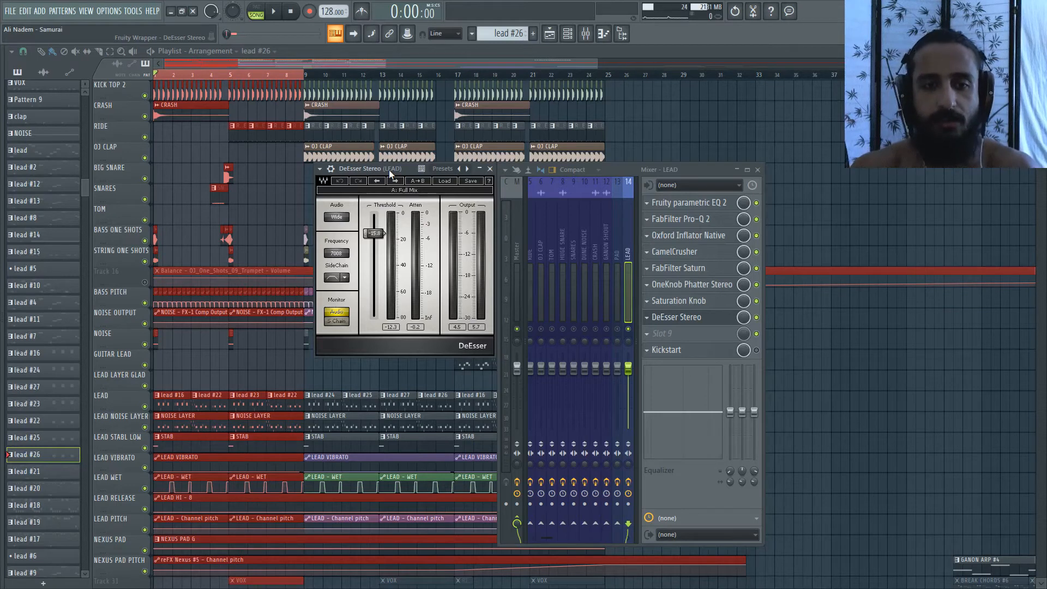
pyautogui.moveTo(389, 170); pyautogui.dragTo(388, 171)
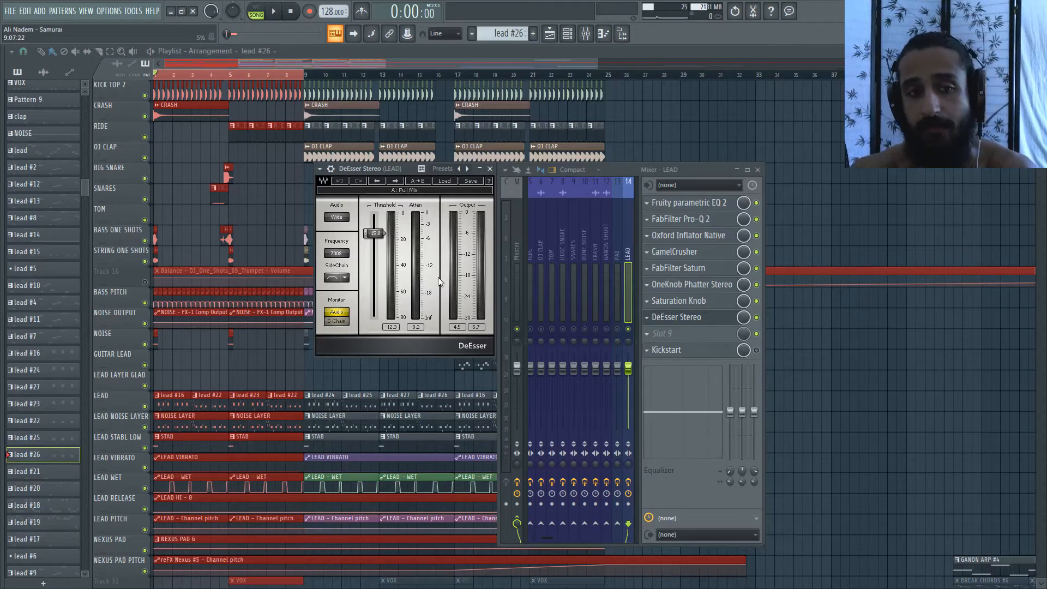
# Rearrange the DeEsser and mixer windows side by side, and widen the mixer to show more tracks.
pyautogui.moveTo(382, 166); pyautogui.dragTo(315, 162)
pyautogui.moveTo(629, 168); pyautogui.dragTo(565, 168)
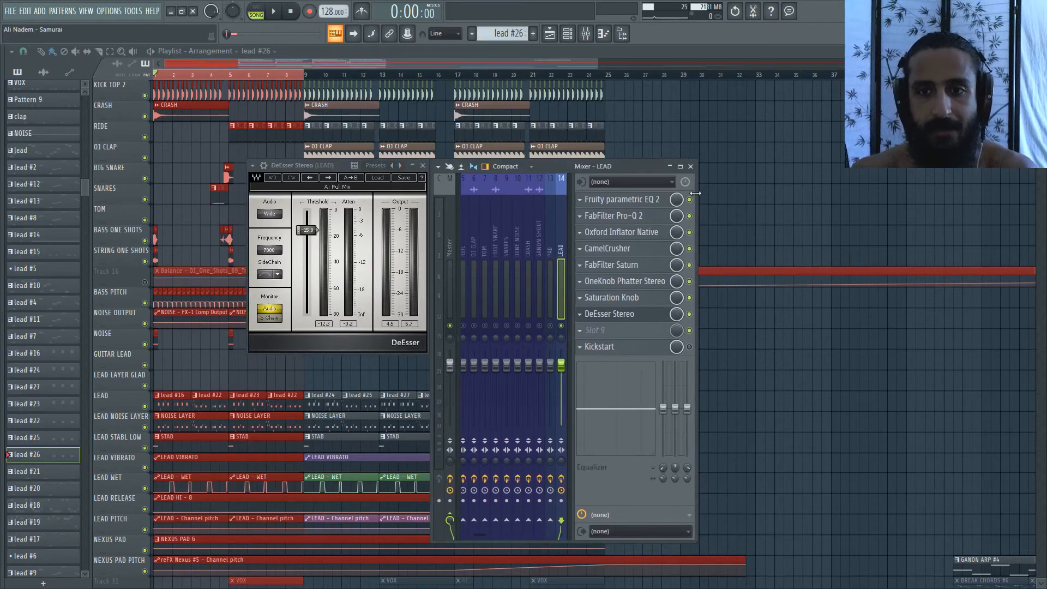
pyautogui.moveTo(696, 193); pyautogui.dragTo(768, 192)
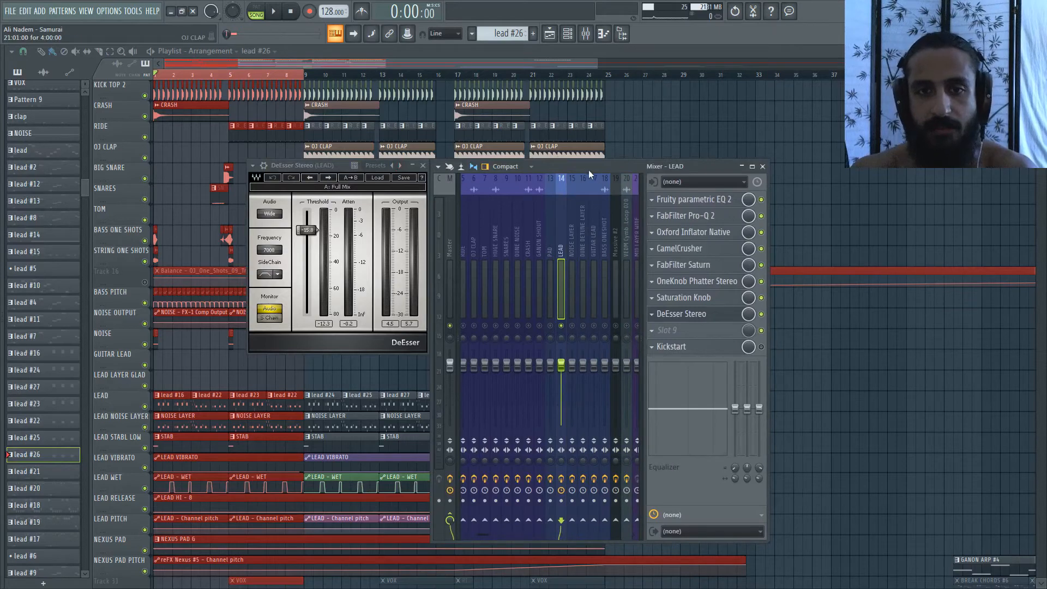
pyautogui.moveTo(588, 169)
pyautogui.mouseDown()
pyautogui.moveTo(597, 162)
pyautogui.moveTo(585, 162)
pyautogui.mouseUp()
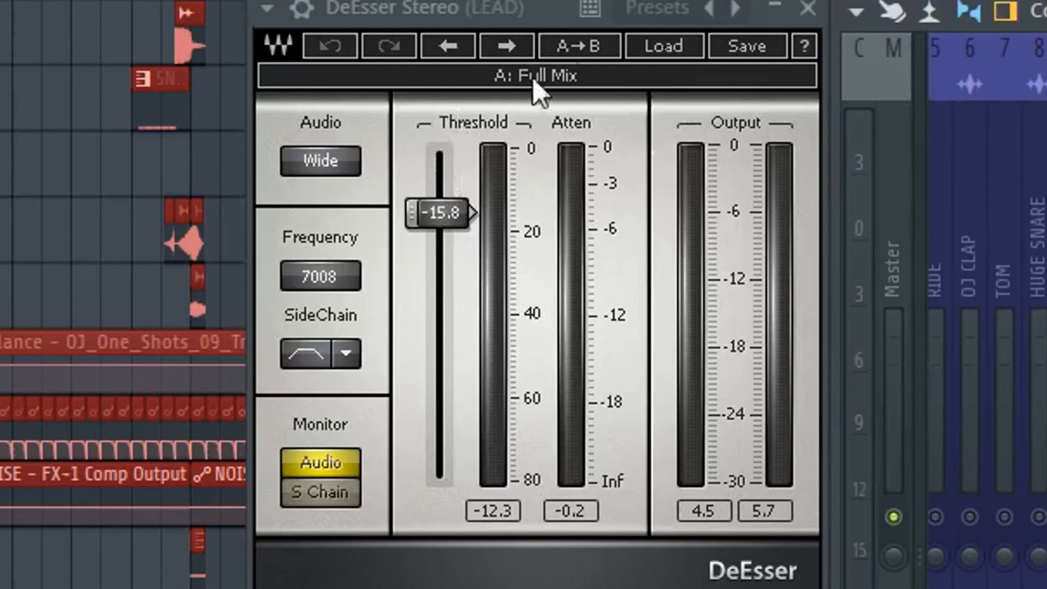
# Switch the DeEsser's Audio mode between Wide and Split, leaving it on Wide.
pyautogui.click(324, 162)
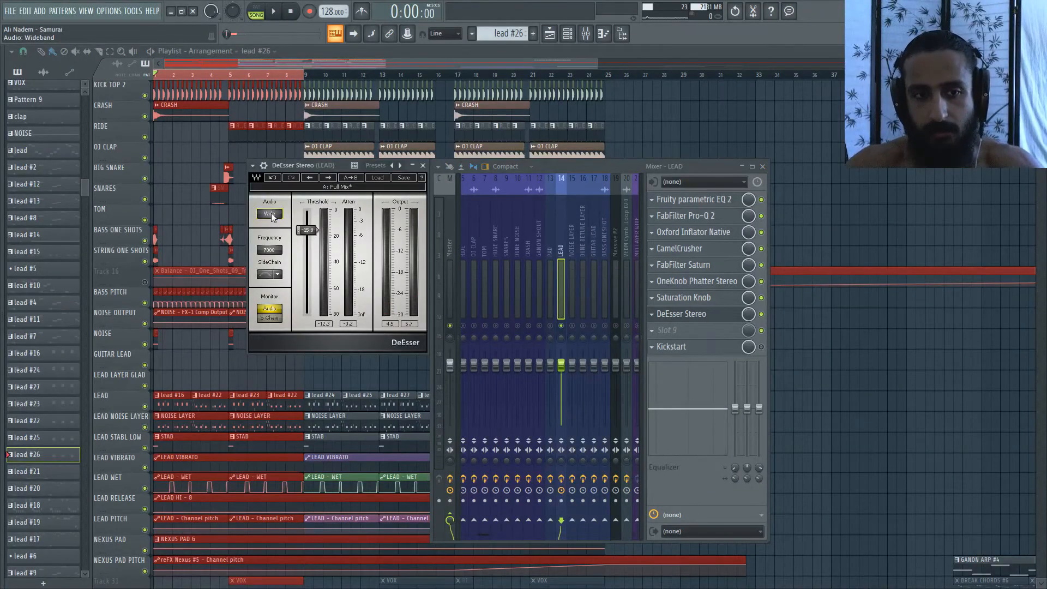
pyautogui.click(270, 214)
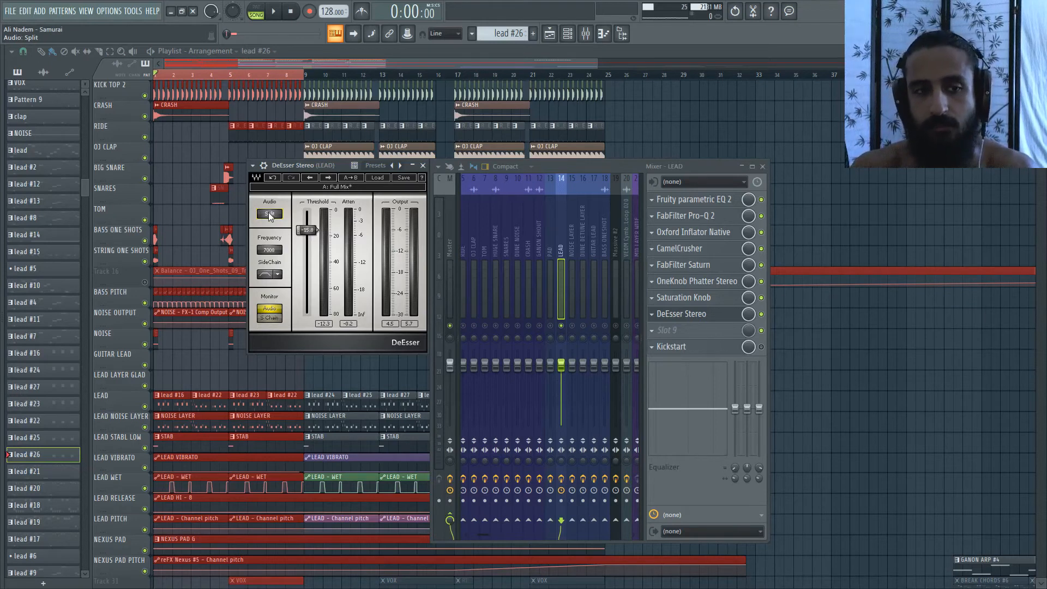
pyautogui.click(269, 214)
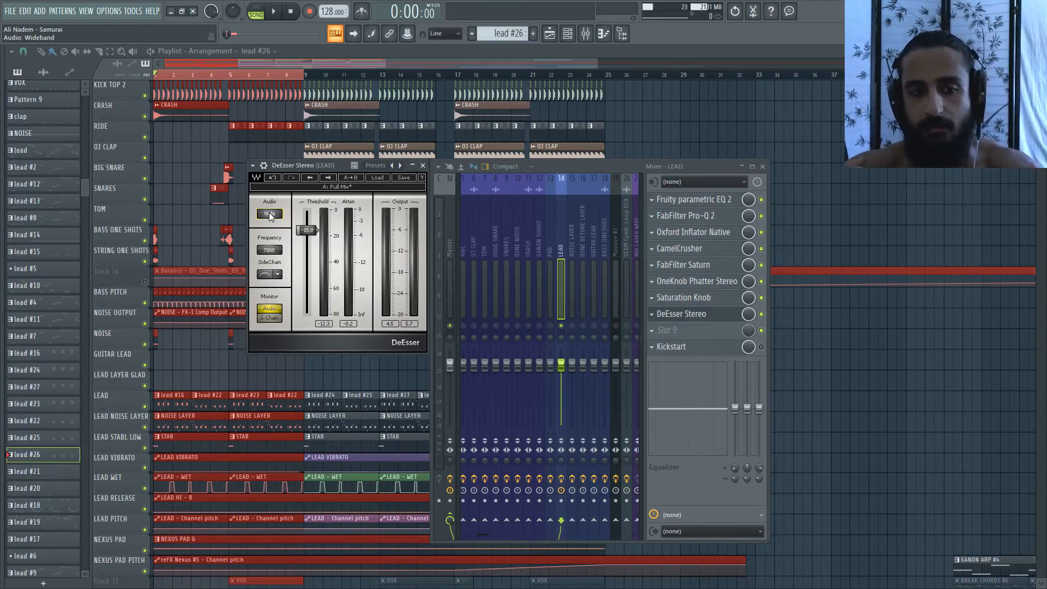
# Switch the DeEsser's Audio mode between Split and Wide again, leaving it on Wide, and close the DeEsser.
pyautogui.click(270, 214)
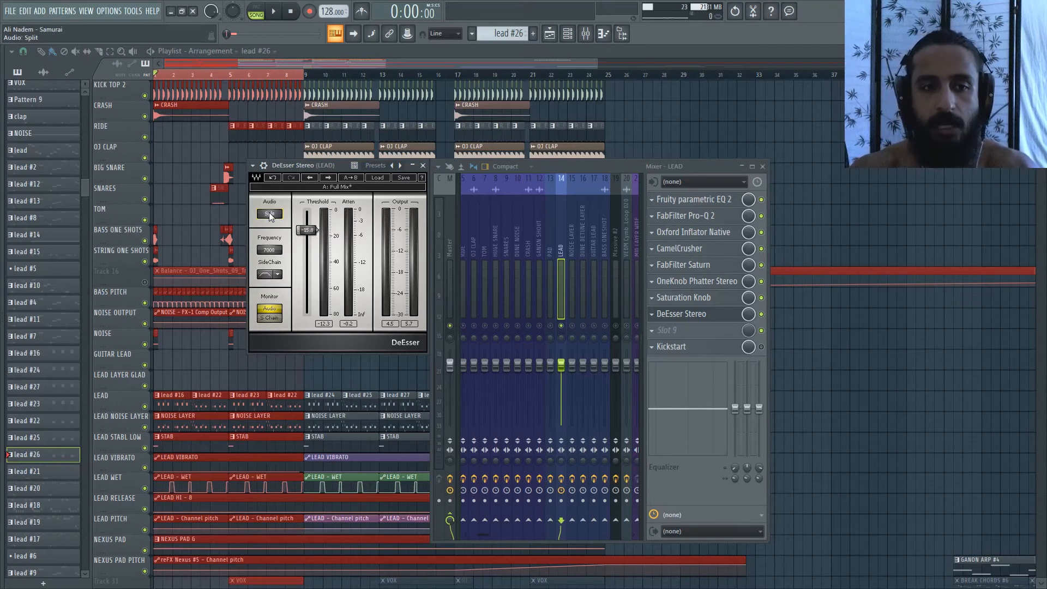
pyautogui.click(272, 213)
pyautogui.click(271, 213)
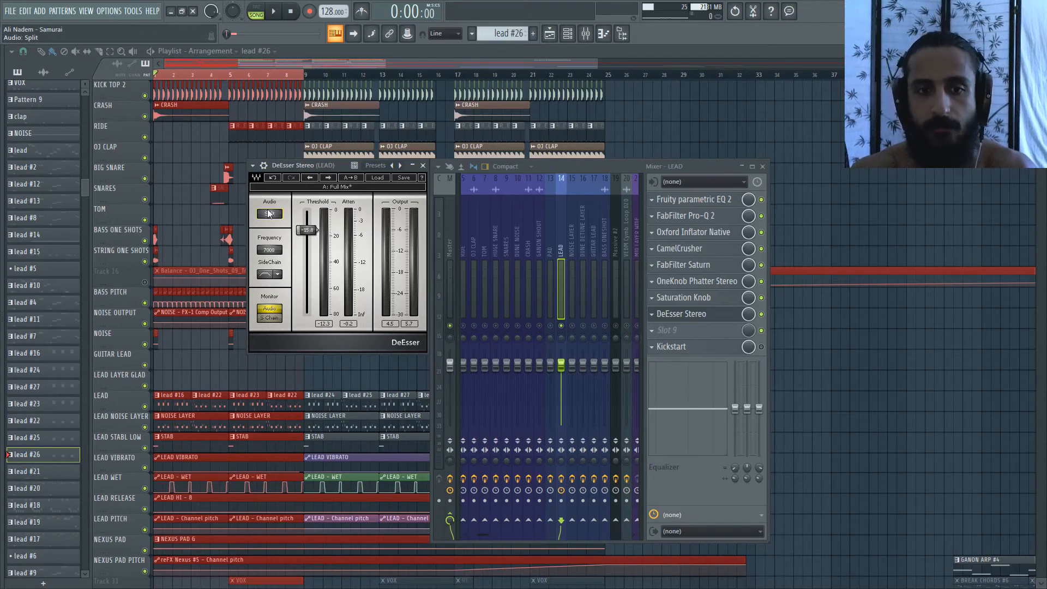
pyautogui.click(423, 165)
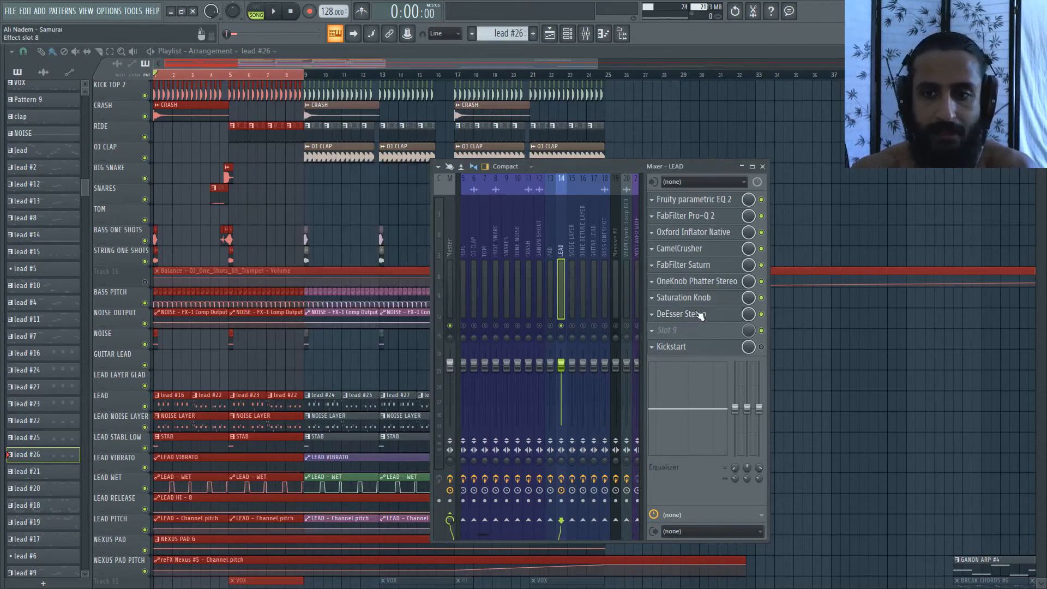
# Play the drop with DeEsser Stereo reopened from the LEAD effects to watch its threshold, attenuation and output meters, and stop playback.
pyautogui.press('space')
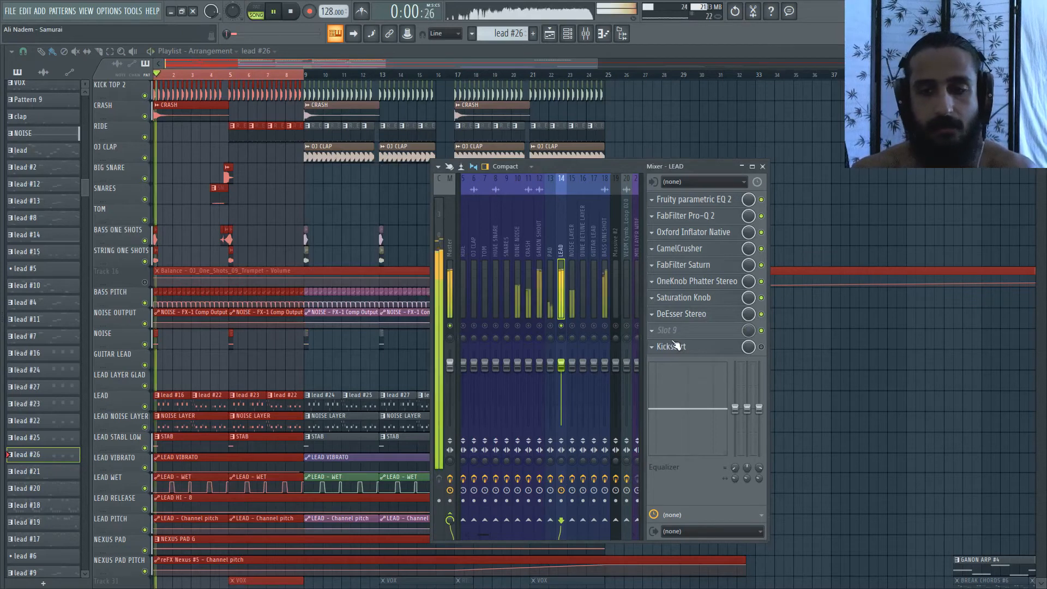
pyautogui.click(705, 316)
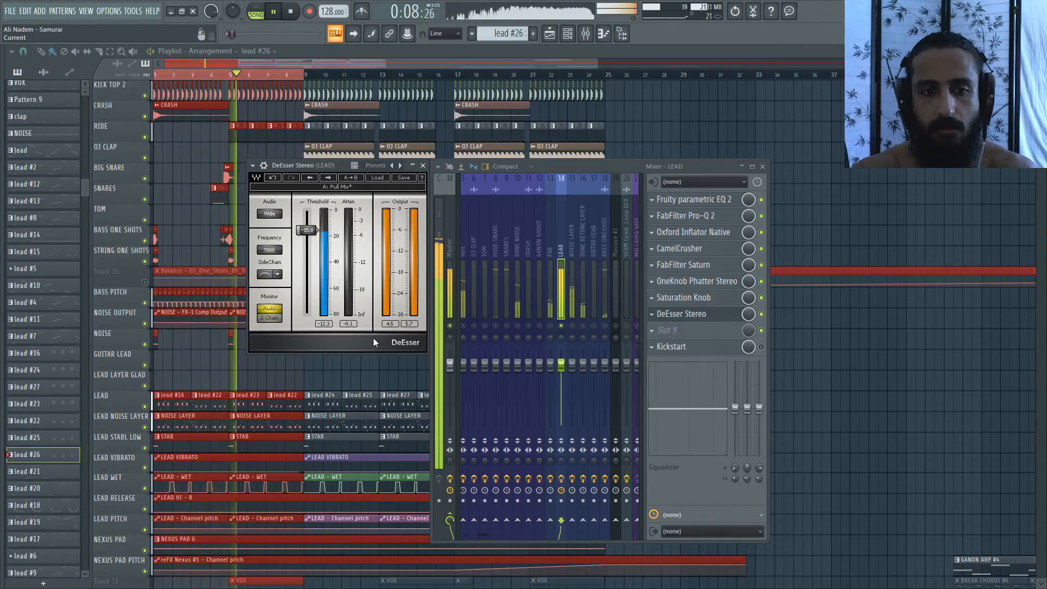
pyautogui.press('space')
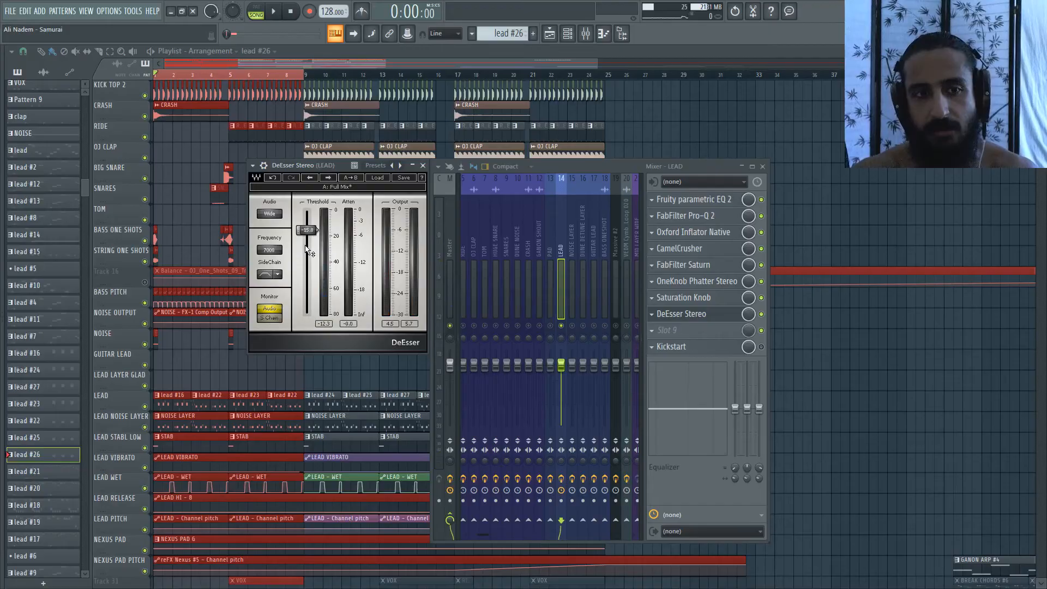
# Try a DeEsser threshold of -71.9 on the playing lead, stop playback, and undo the threshold change.
pyautogui.moveTo(307, 231); pyautogui.dragTo(307, 303)
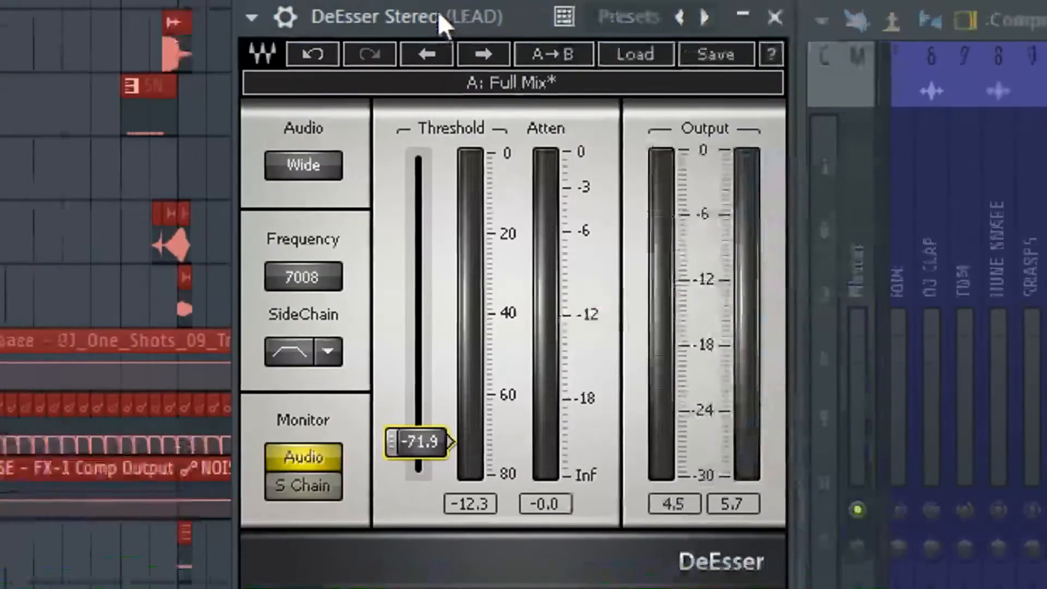
pyautogui.press('space')
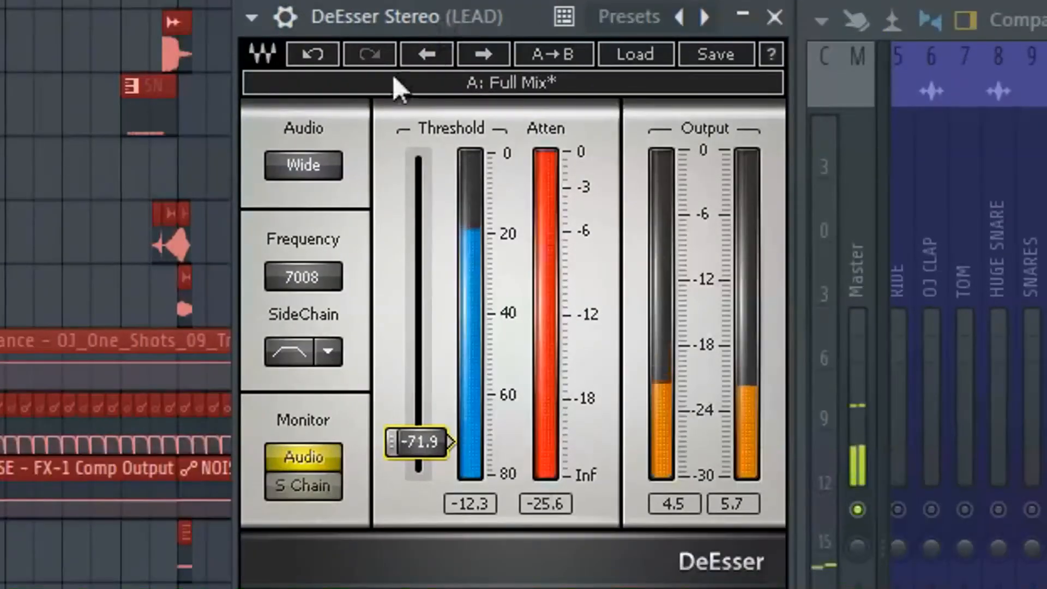
pyautogui.click(319, 57)
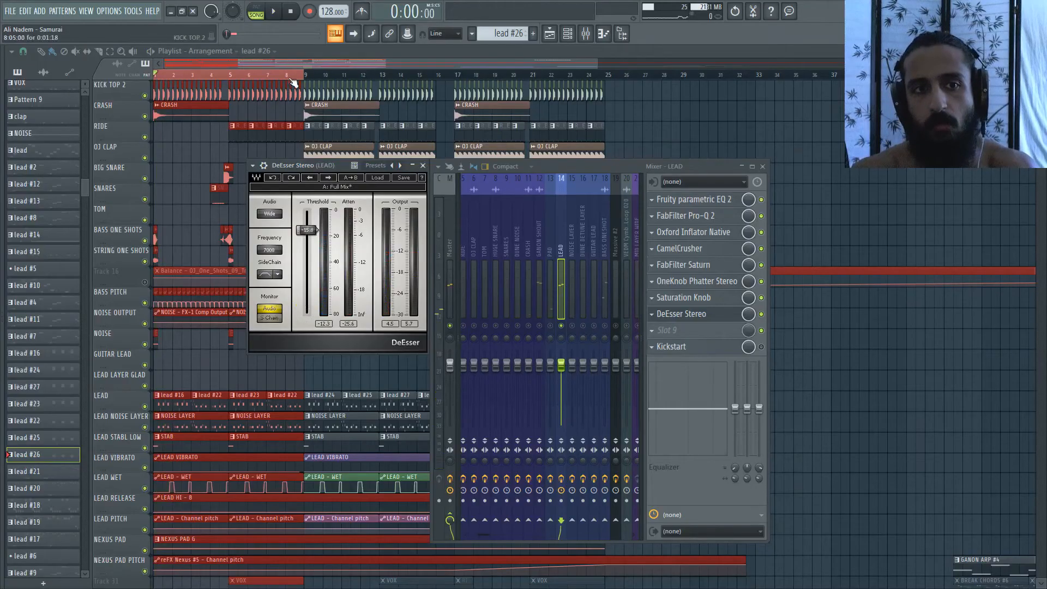
pyautogui.click(252, 165)
pyautogui.click(276, 382)
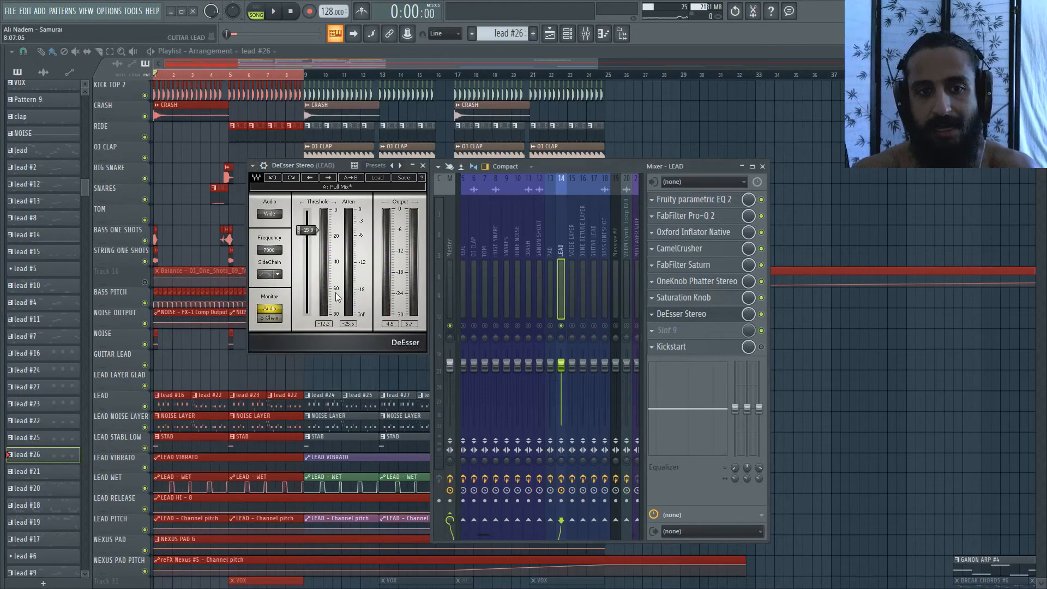
# Clear the playlist's time selection and place the playback position at the start of bar 9.
pyautogui.click(293, 76)
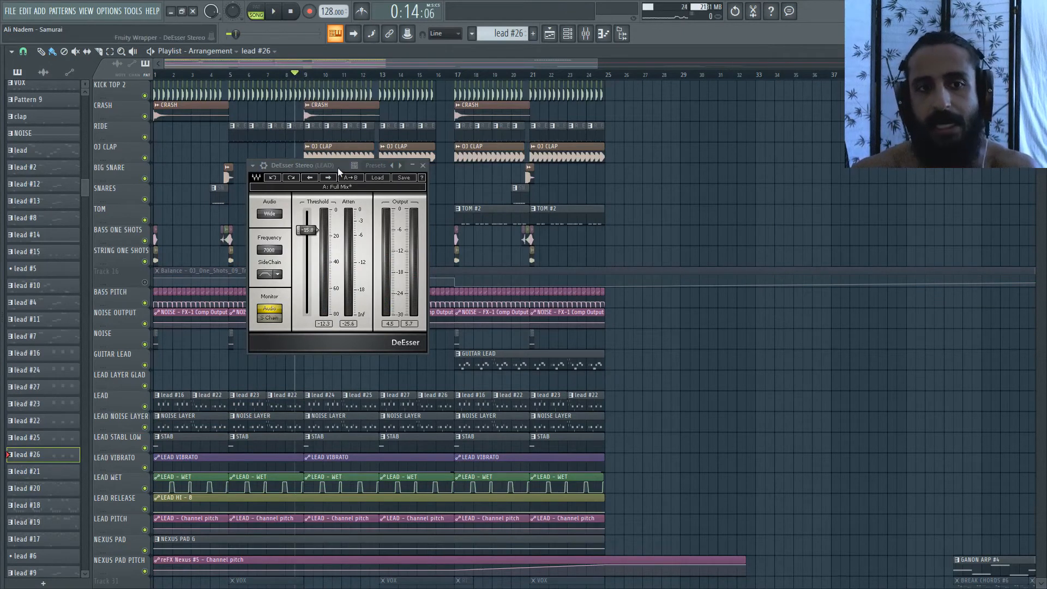
pyautogui.click(304, 77)
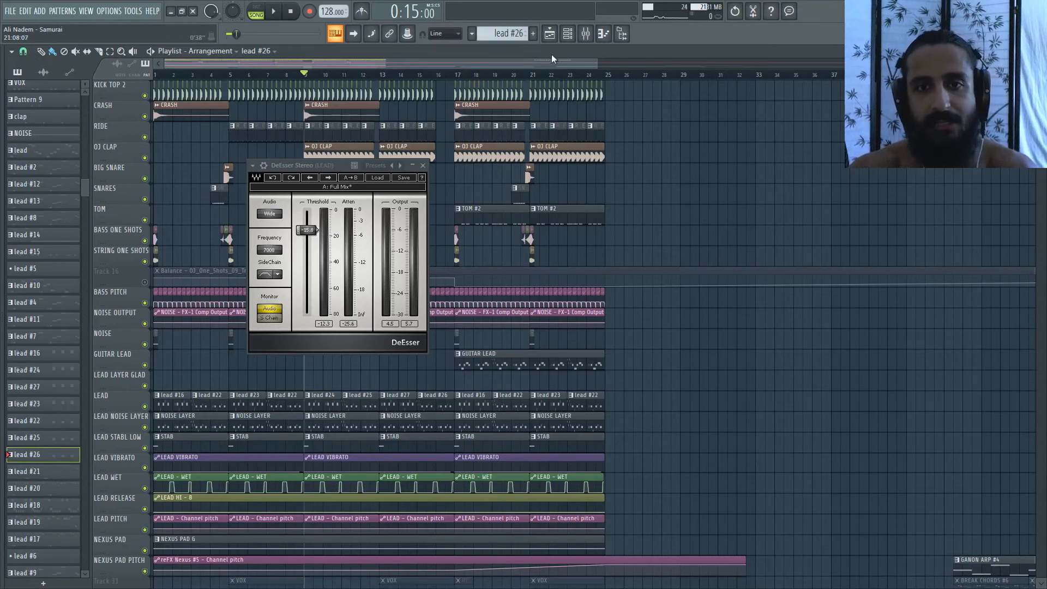
# Reopen the mixer, re-enable Kickstart on LEAD, and view its sidechain curve clear of the DeEsser before closing Kickstart.
pyautogui.click(586, 34)
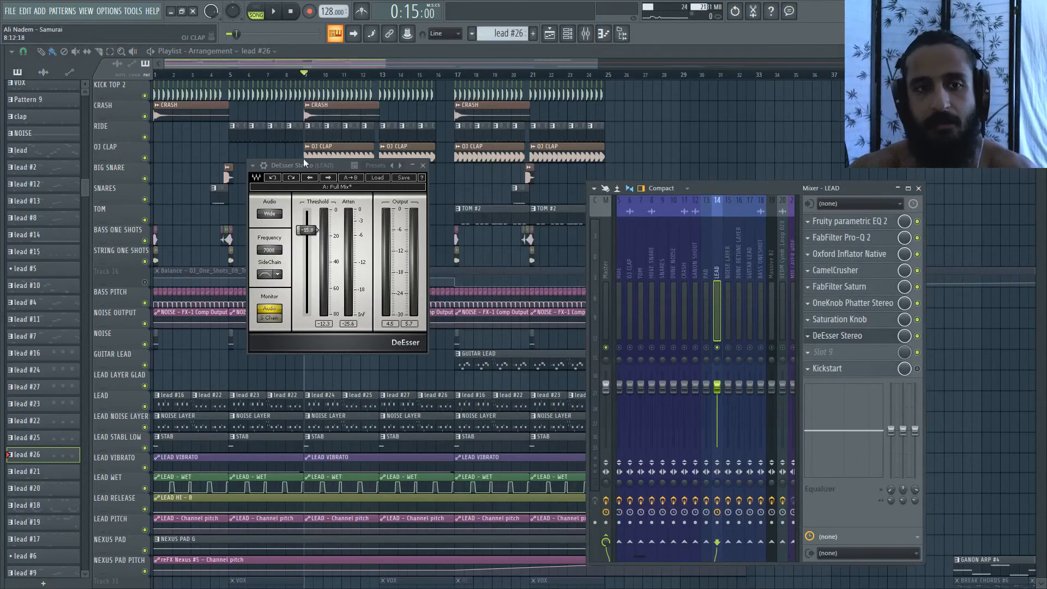
pyautogui.moveTo(309, 164); pyautogui.dragTo(189, 162)
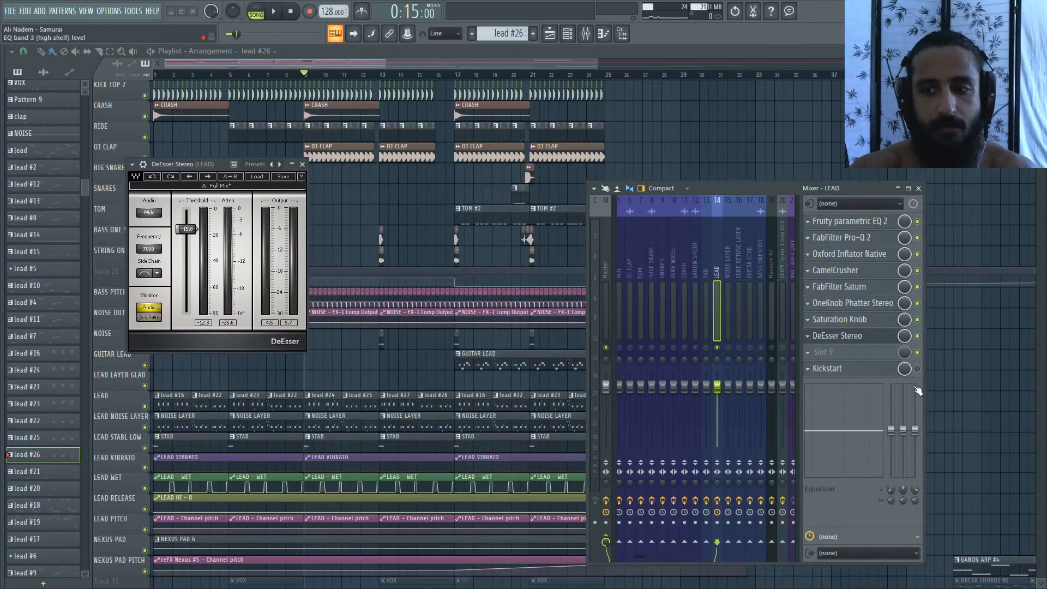
pyautogui.click(867, 369)
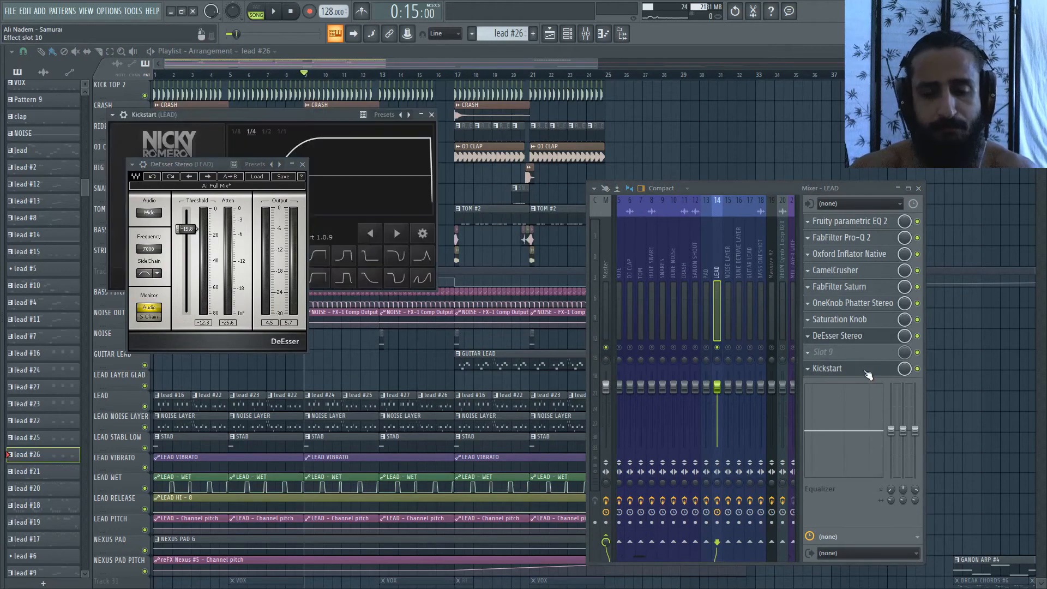
pyautogui.moveTo(235, 166); pyautogui.dragTo(282, 323)
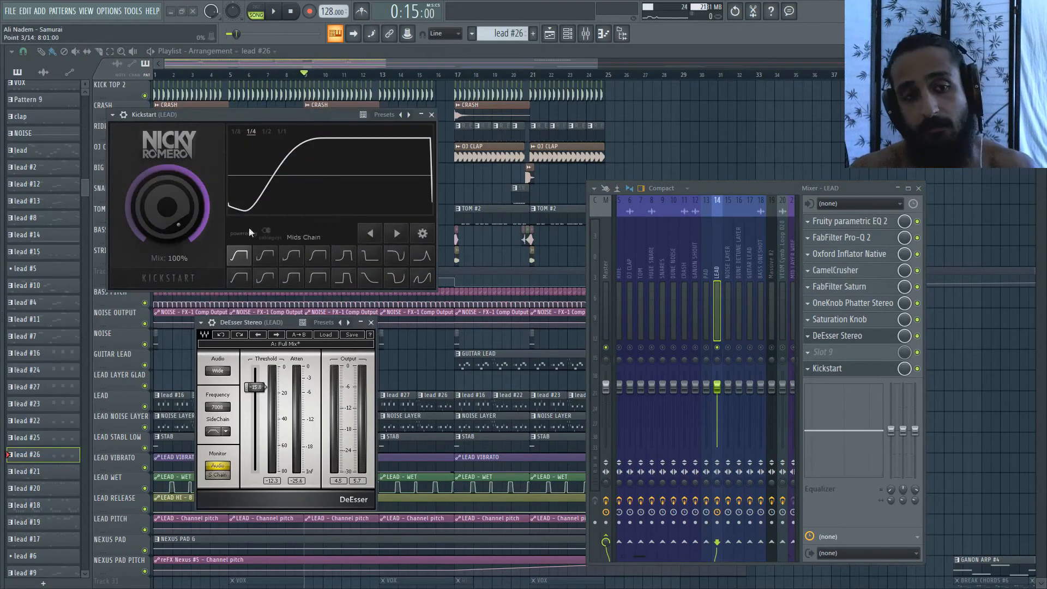
pyautogui.click(432, 117)
# Play the arrangement from bar 9 with all LEAD effects active, keeping the DeEsser in the freed space, and stop playback.
pyautogui.press('space')
pyautogui.moveTo(277, 323); pyautogui.dragTo(267, 145)
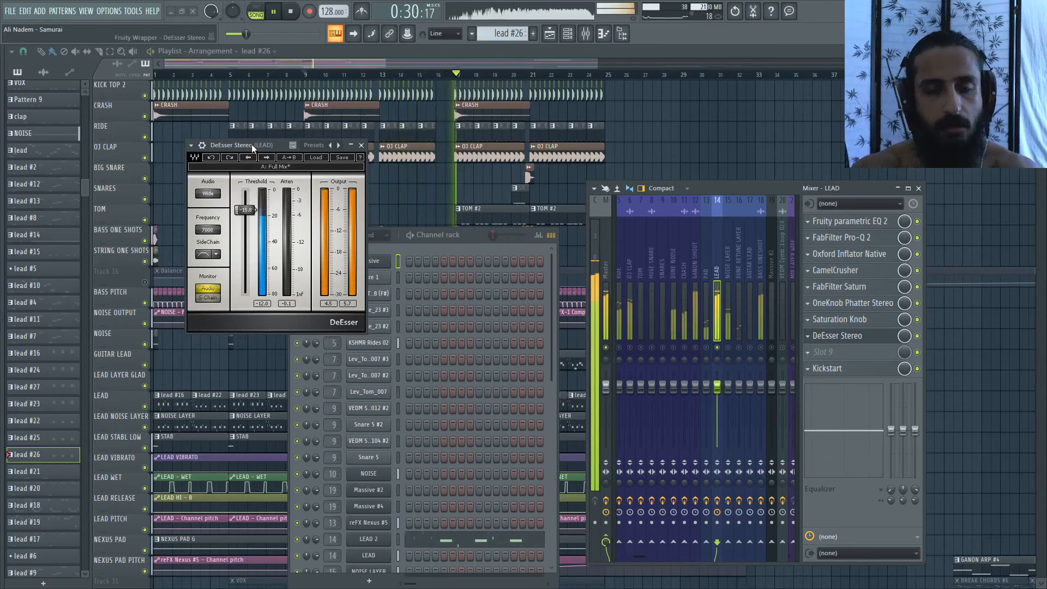
pyautogui.click(291, 11)
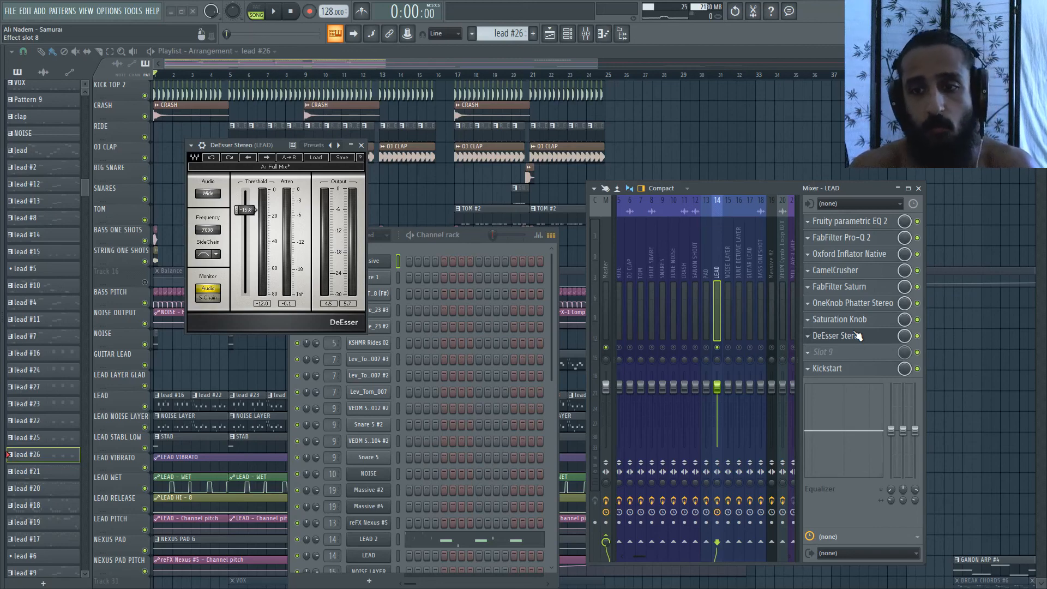
# Move the mixer next to the DeEsser and switch to OBS.
pyautogui.moveTo(761, 189); pyautogui.dragTo(577, 166)
pyautogui.hotkey('alt', 'Tab')
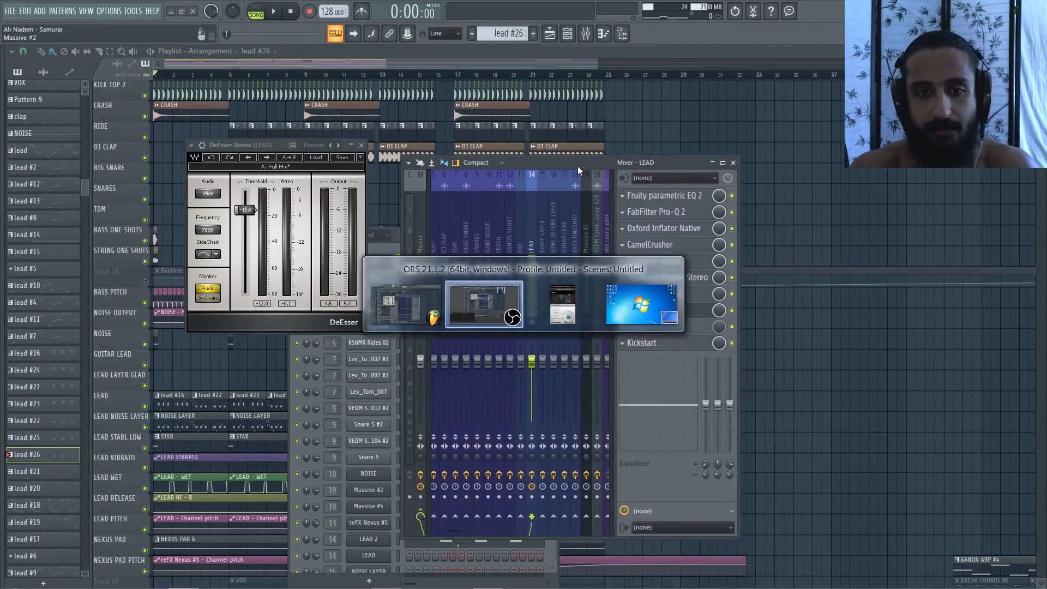